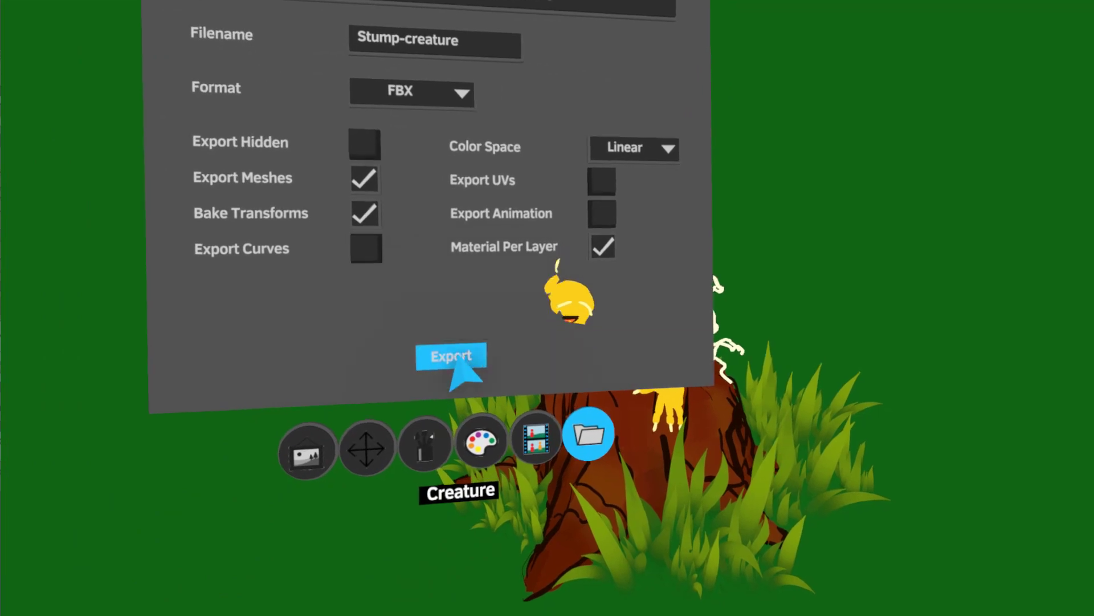
# - Export the Stump-creature scene as FBX, then switch the export format to Alembic
pyautogui.click(455, 358)
pyautogui.click(410, 91)
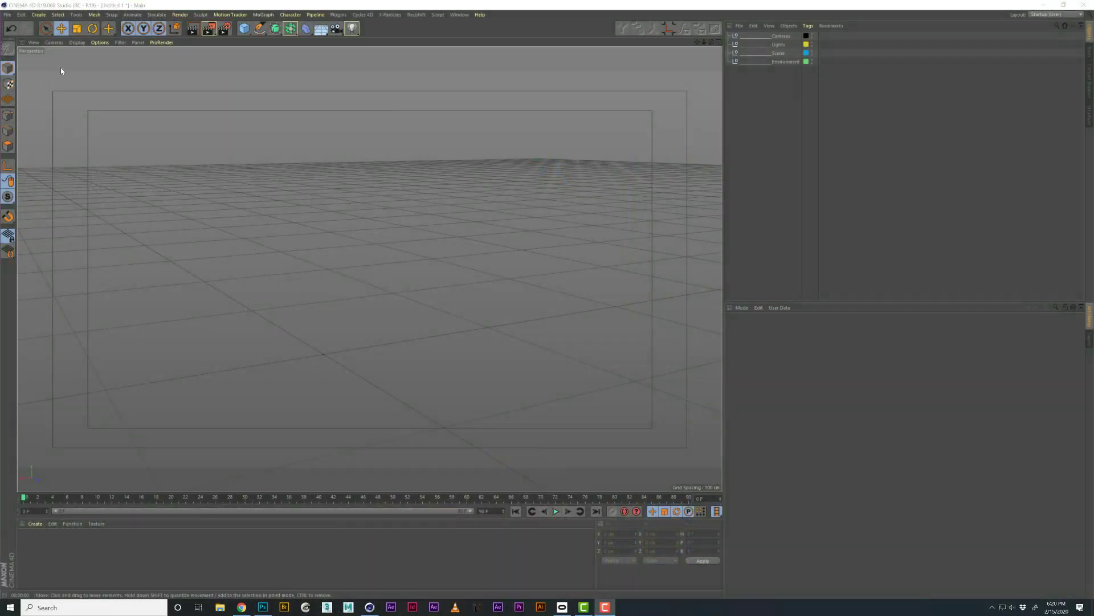
# - Import Stump-creature.fbx into Cinema 4D, accepting the default FBX import settings
pyautogui.click(8, 15)
pyautogui.click(22, 32)
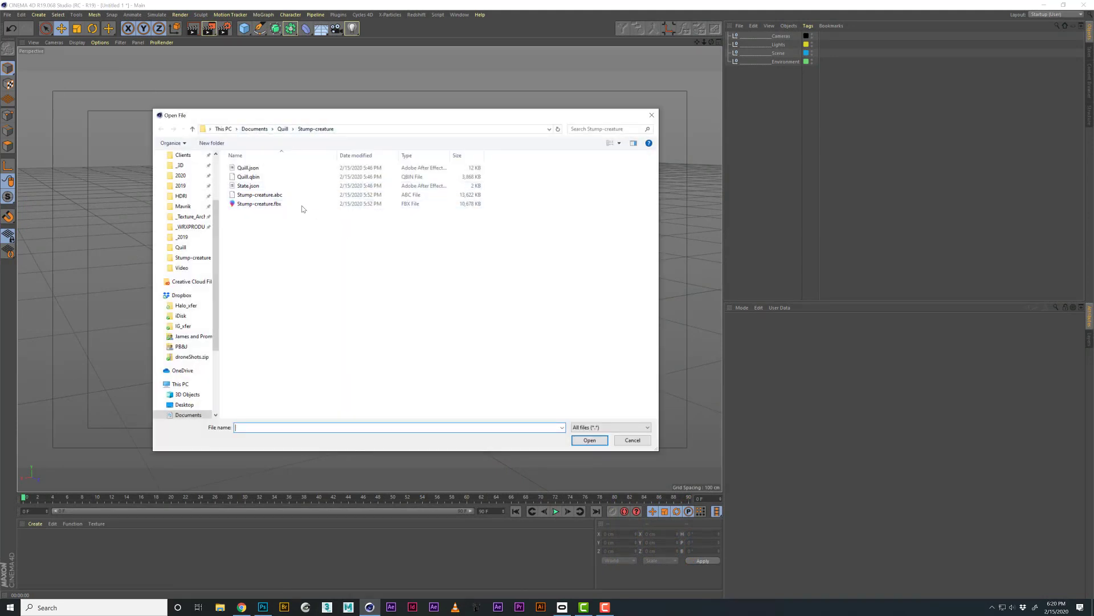
pyautogui.doubleClick(268, 204)
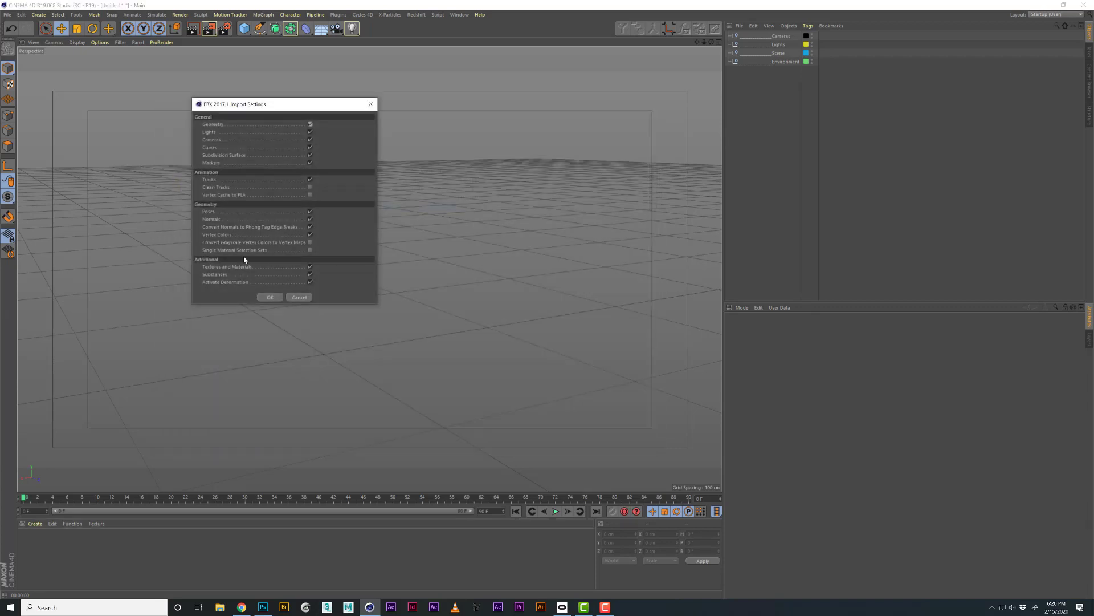
pyautogui.click(270, 297)
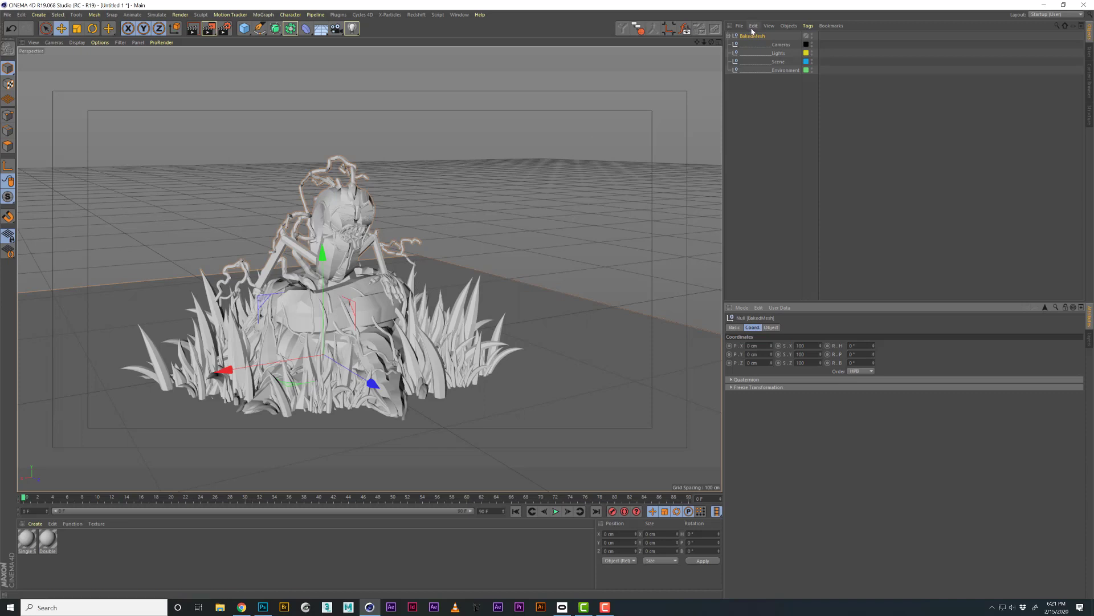
# - Delete the extra Stump-creature null under BakedMesh, then select the Blades and Grass meshes
pyautogui.click(729, 36)
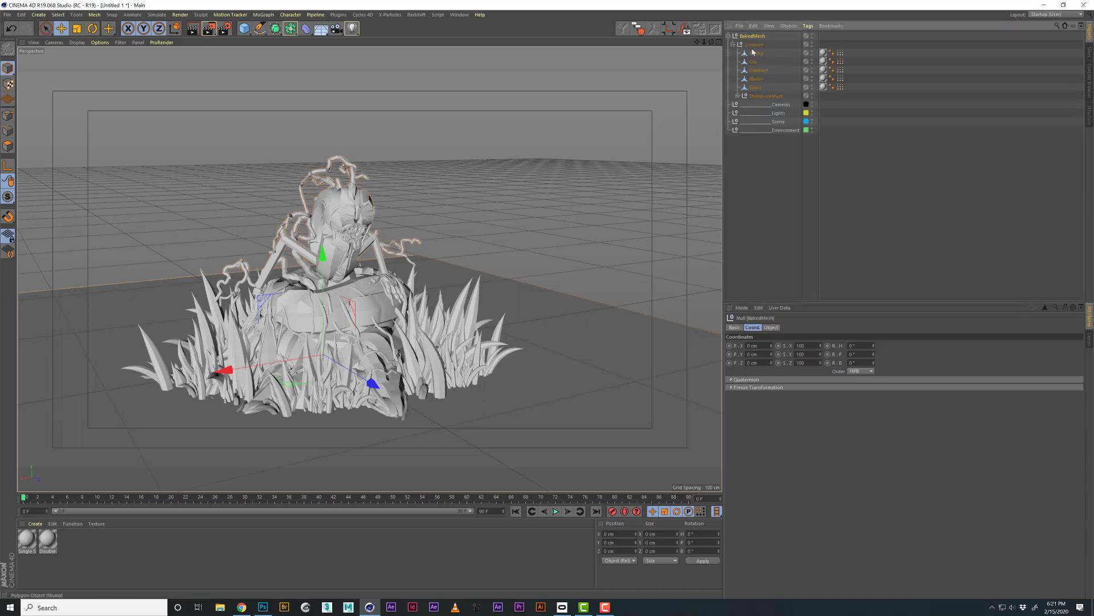
pyautogui.click(753, 97)
pyautogui.press('Delete')
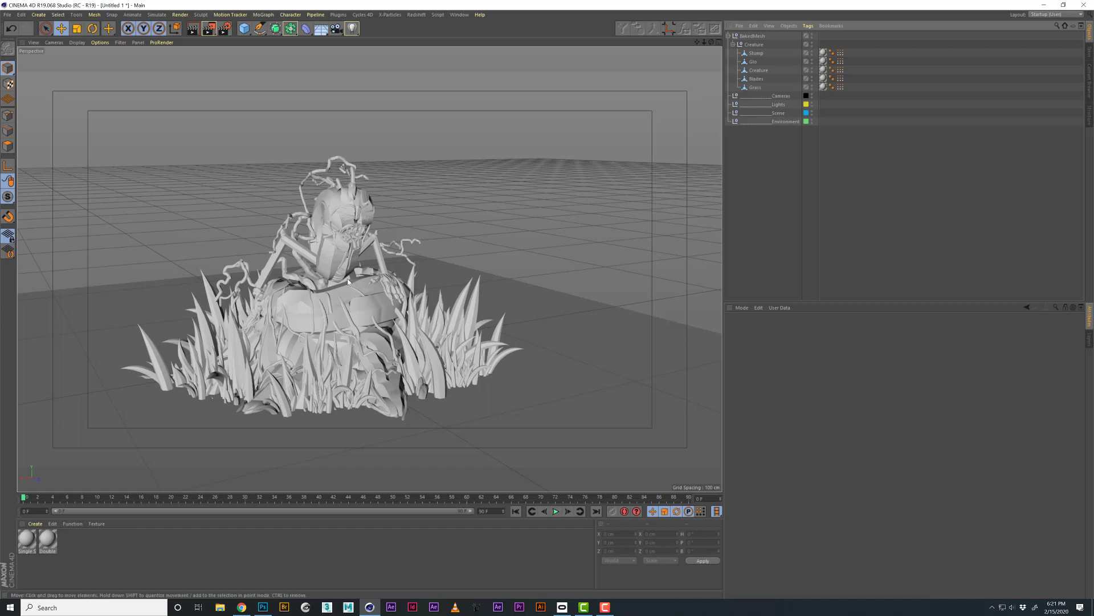
pyautogui.keyDown('alt'); pyautogui.moveTo(351, 281); pyautogui.dragTo(463, 235); pyautogui.keyUp('alt')
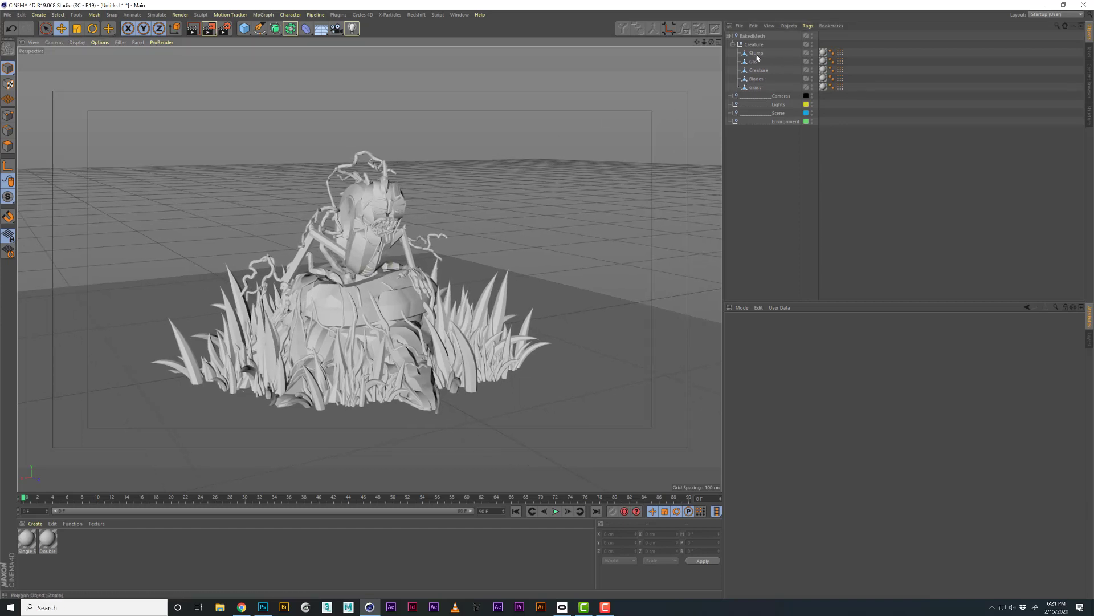
pyautogui.click(757, 78)
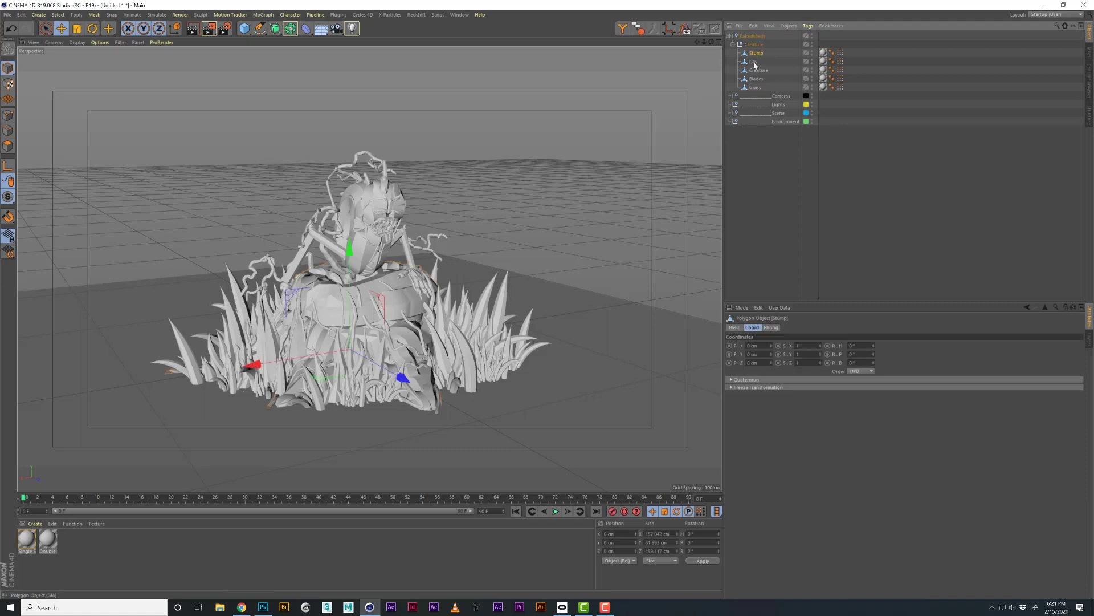
pyautogui.click(754, 87)
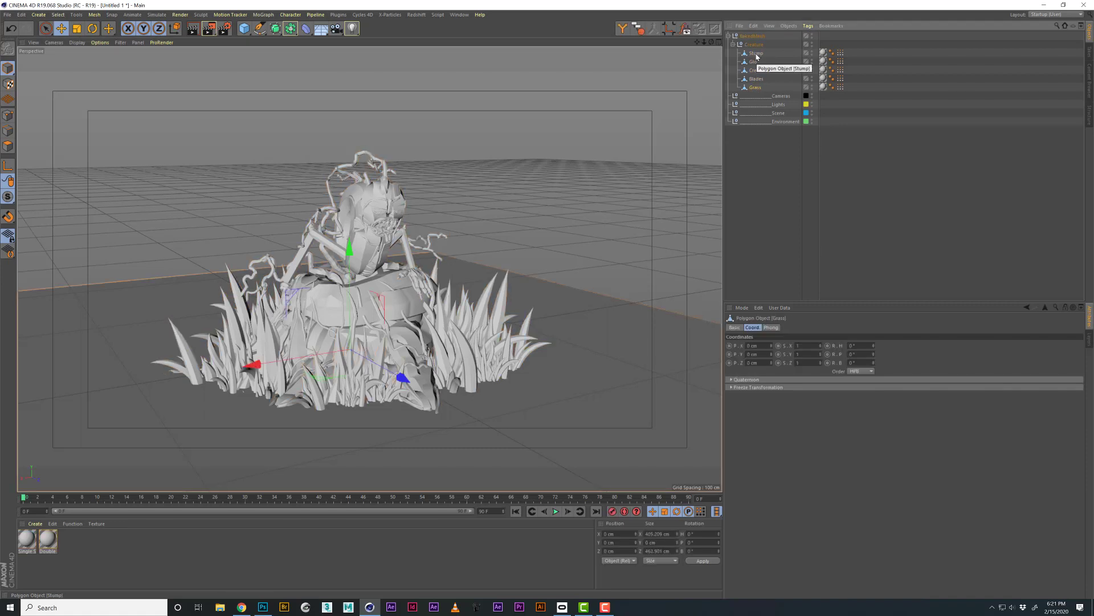
# - Preview the vertex colours of the Stump, Glo, Creature, Blades and Grass meshes
pyautogui.click(841, 53)
pyautogui.click(841, 61)
pyautogui.click(841, 69)
pyautogui.click(841, 78)
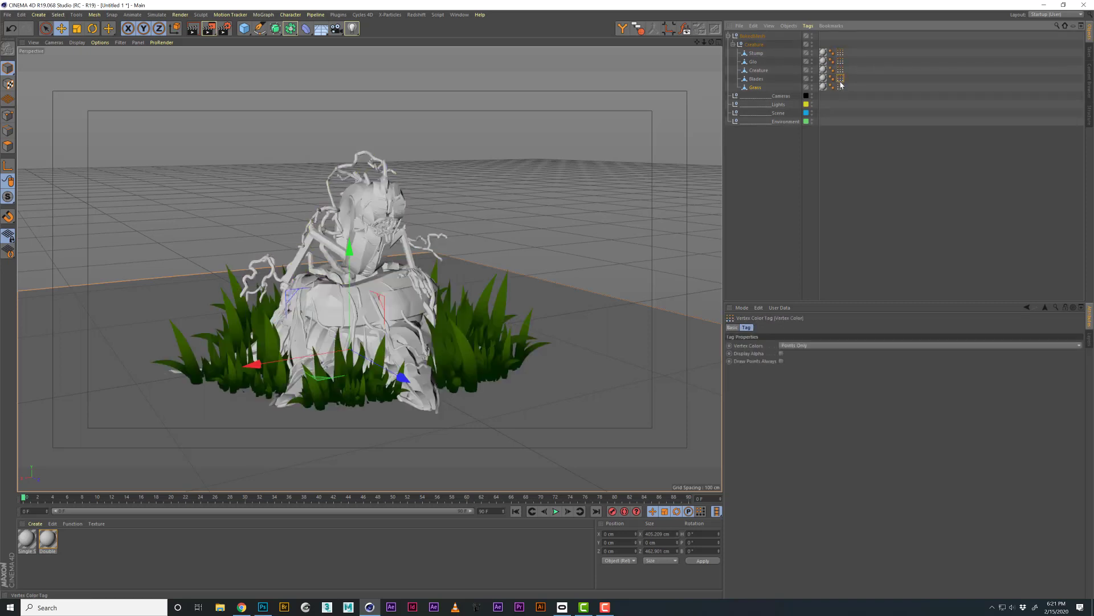
pyautogui.click(840, 87)
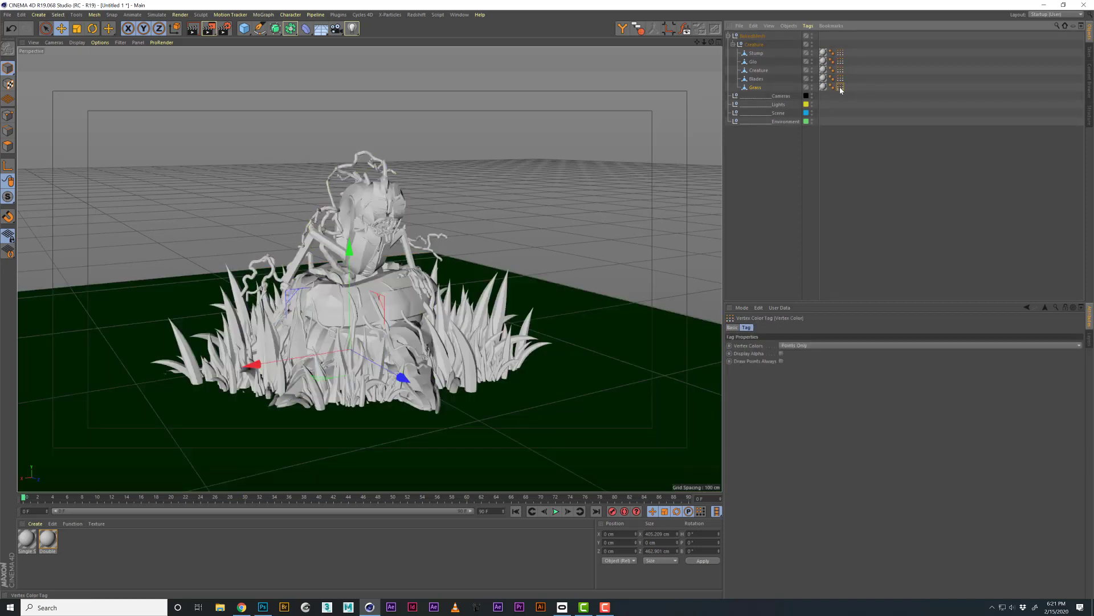
# - Feed the Vertex Color tag into the Double Sided Material's colour via a Vertex Map shader, applied to all tags
pyautogui.click(823, 87)
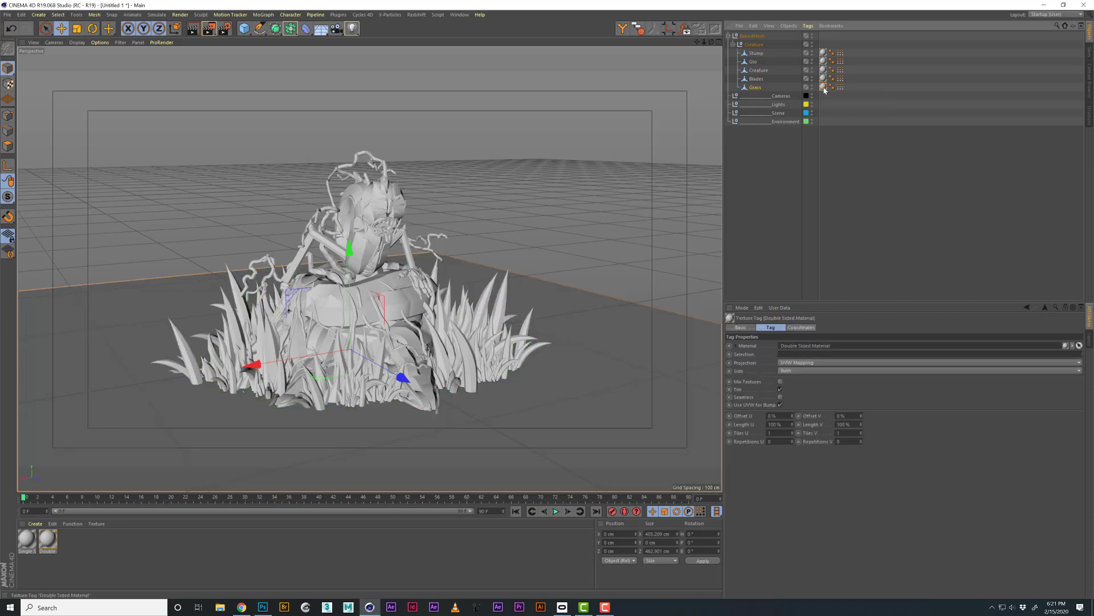
pyautogui.click(824, 87)
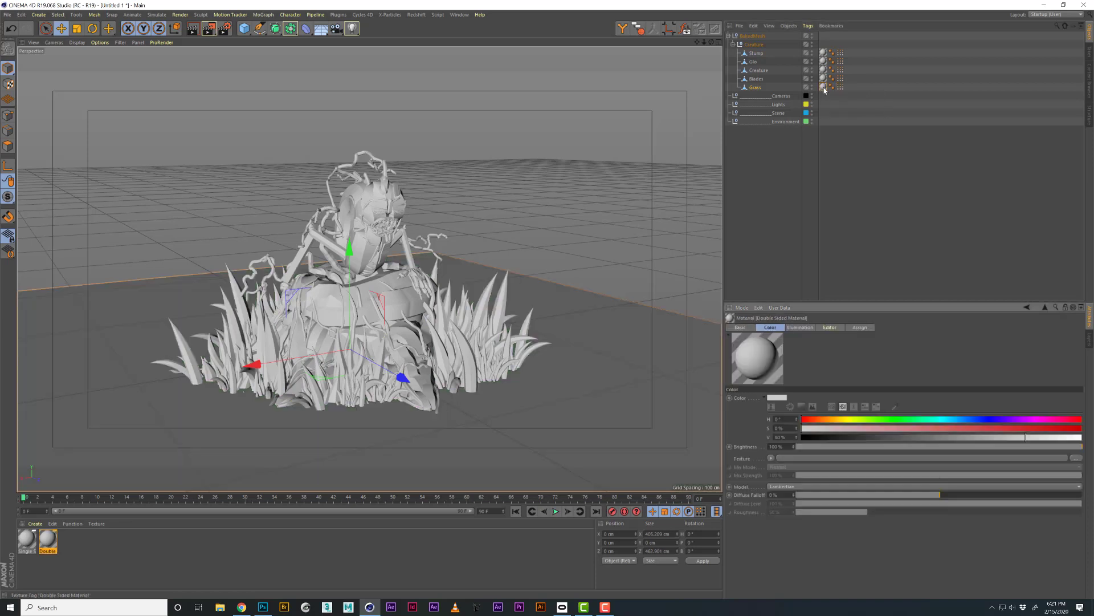
pyautogui.click(773, 459)
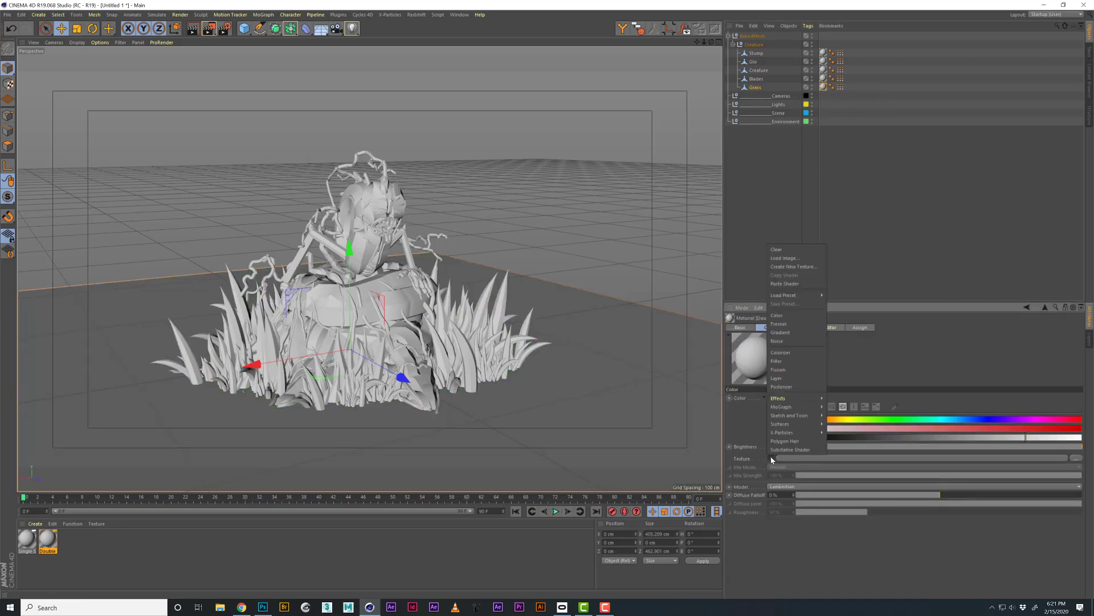
pyautogui.moveTo(795, 398)
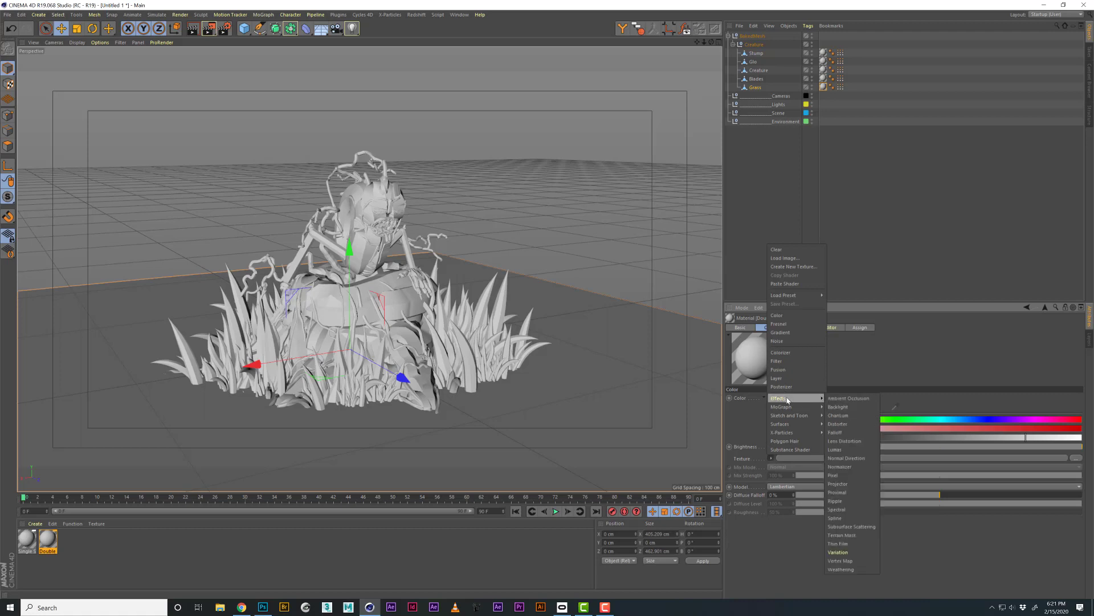
pyautogui.click(843, 560)
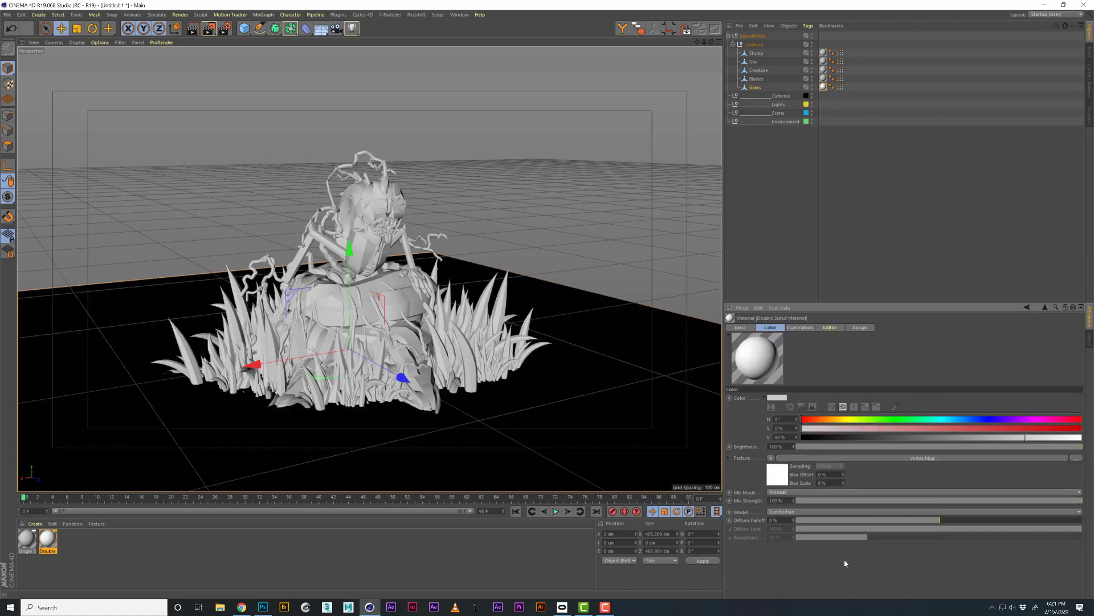
pyautogui.click(894, 458)
pyautogui.moveTo(840, 87); pyautogui.dragTo(820, 398)
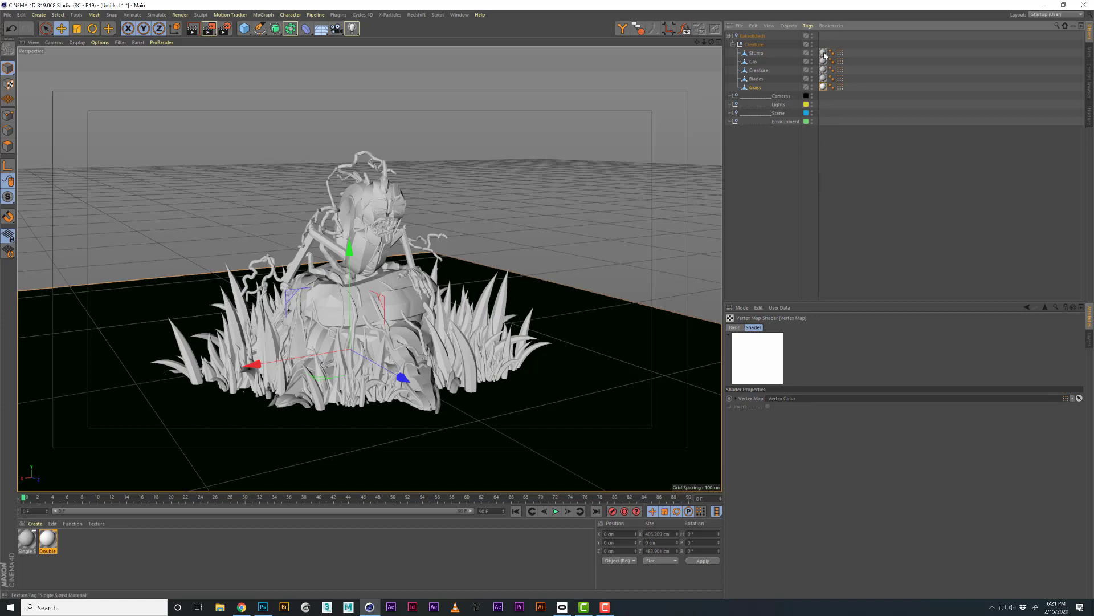
pyautogui.moveTo(825, 56); pyautogui.dragTo(757, 356)
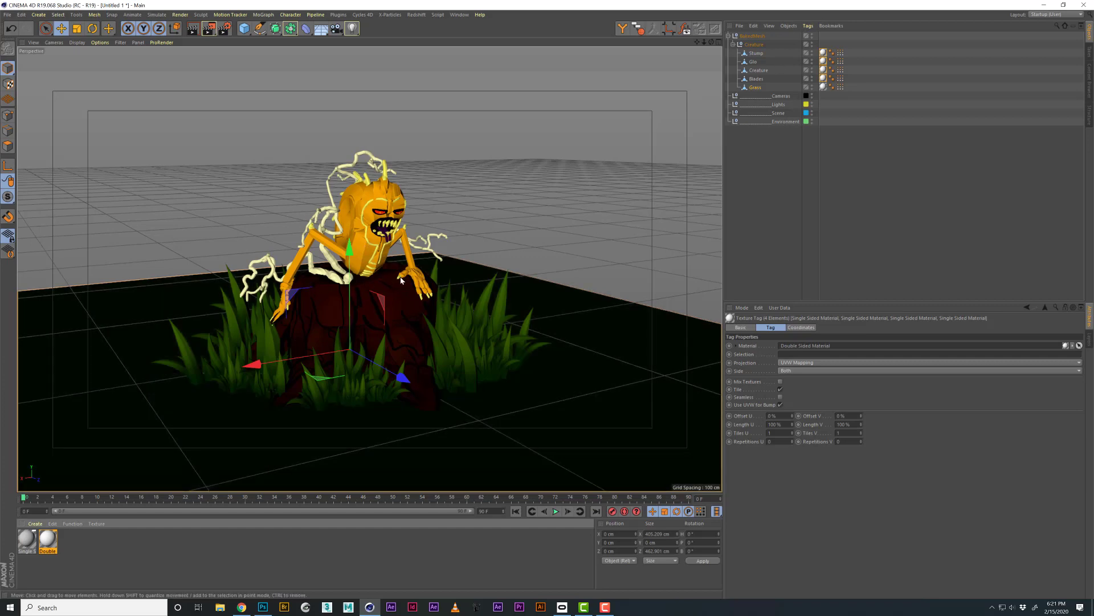
pyautogui.keyDown('alt'); pyautogui.moveTo(408, 309); pyautogui.dragTo(413, 282); pyautogui.keyUp('alt')
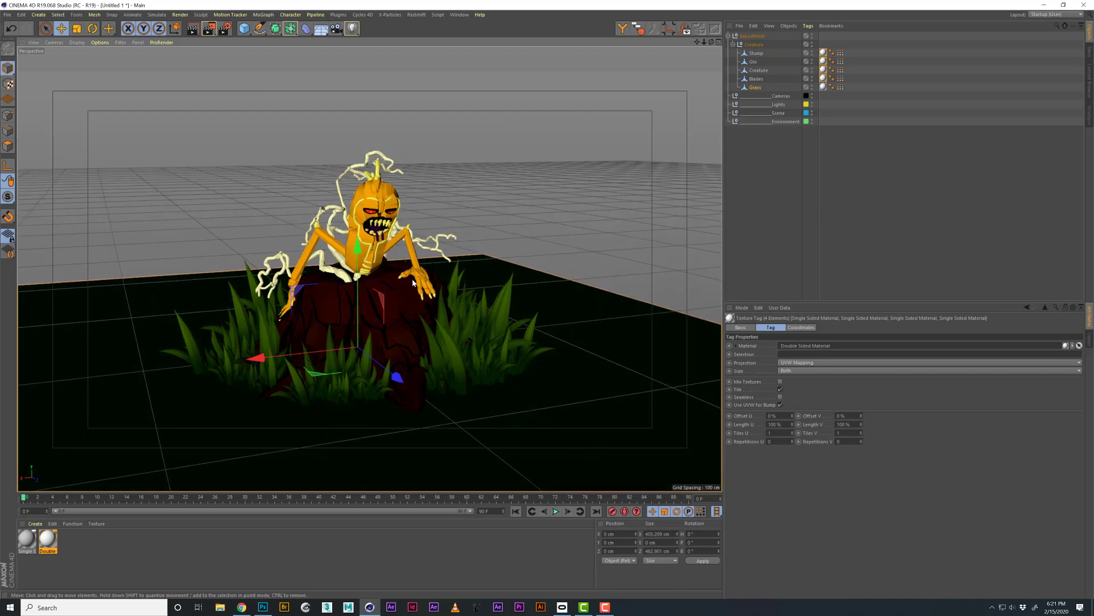
pyautogui.click(194, 31)
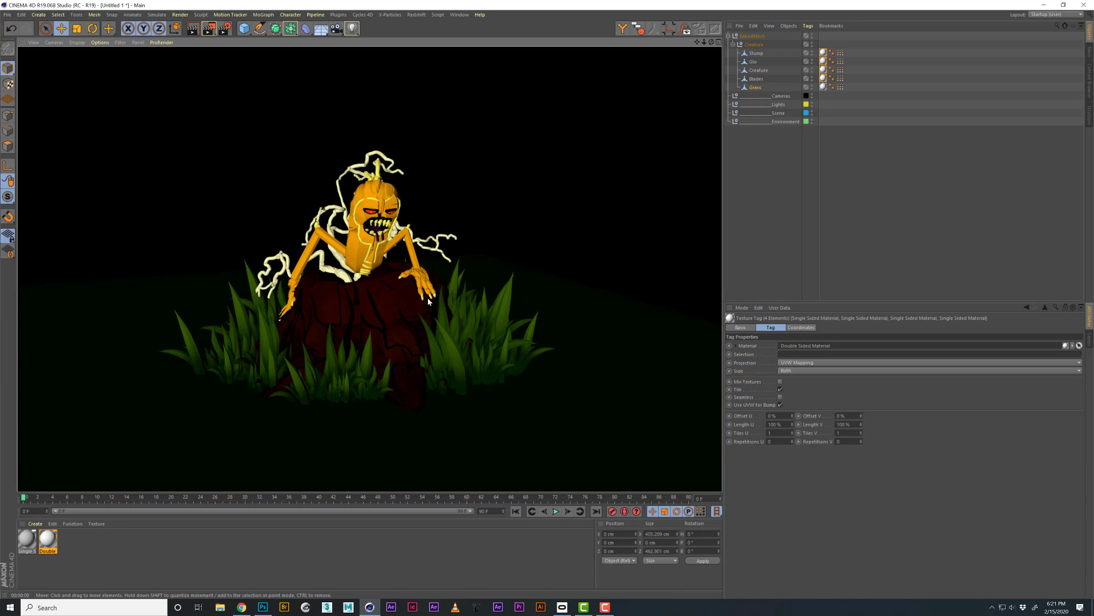
pyautogui.click(458, 251)
pyautogui.keyDown('alt'); pyautogui.moveTo(359, 320); pyautogui.dragTo(444, 305); pyautogui.keyUp('alt')
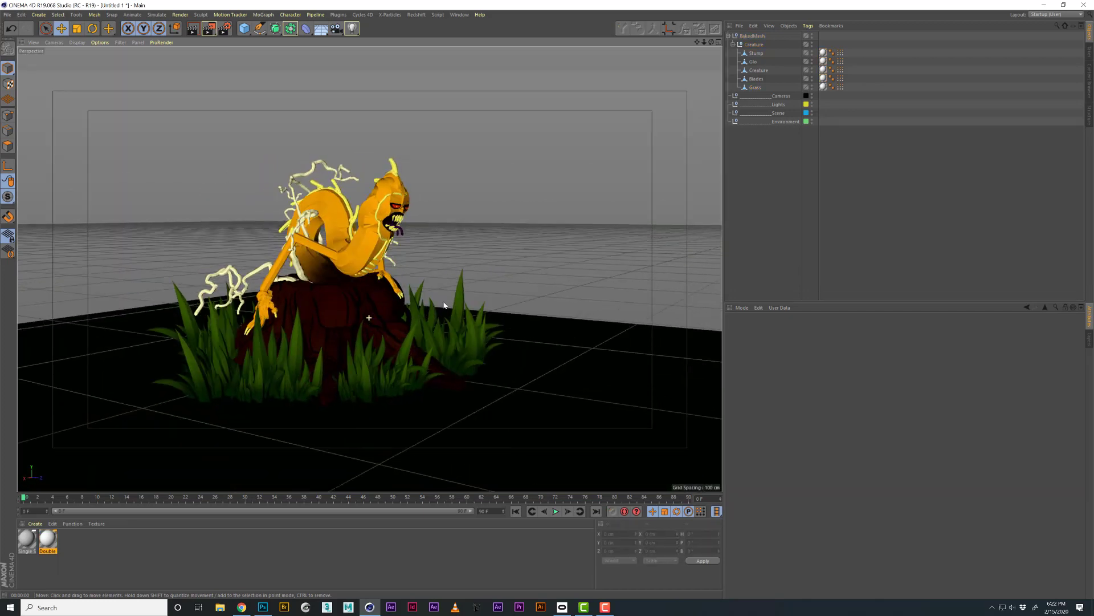
# - Duplicate the Double Sided Material onto the Glo strokes and name the copy 01
pyautogui.click(754, 63)
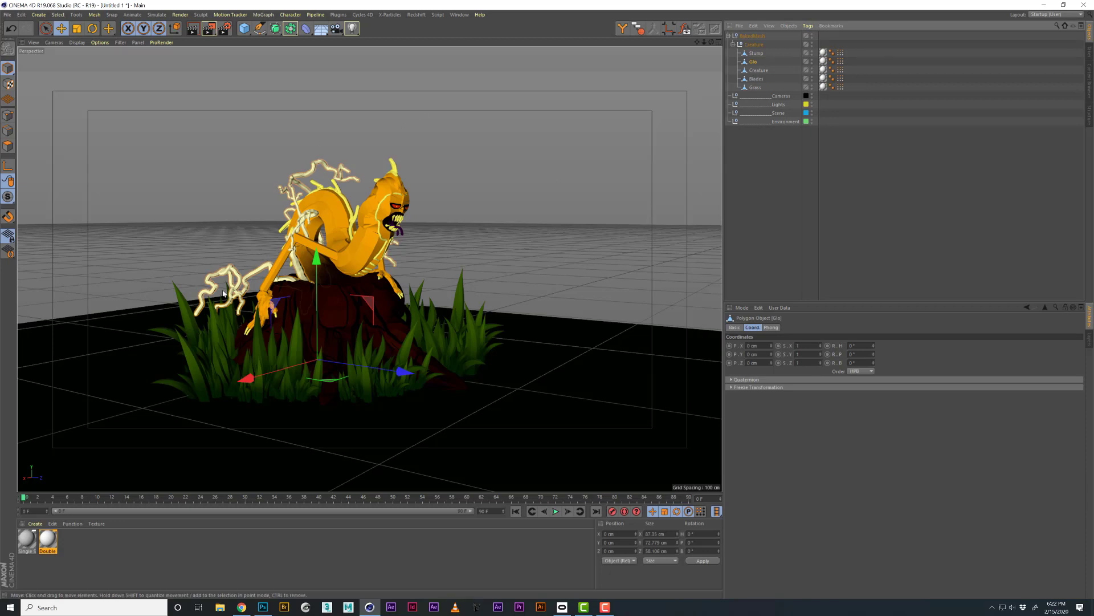
pyautogui.keyDown('ctrl'); pyautogui.moveTo(48, 541); pyautogui.dragTo(764, 96); pyautogui.keyUp('ctrl')
pyautogui.doubleClick(69, 550)
pyautogui.write('01')
pyautogui.press('Return')
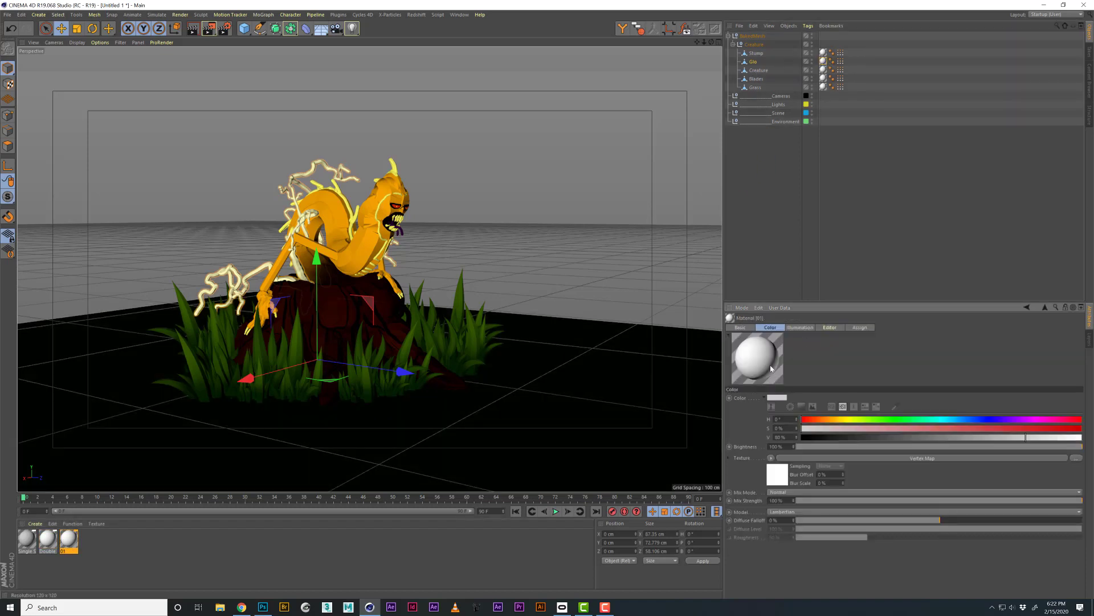
# - Enable Luminance in material 01 using the copied Vertex Map shader, Add mix mode and lower strength
pyautogui.click(771, 458)
pyautogui.click(789, 278)
pyautogui.click(741, 327)
pyautogui.click(765, 422)
pyautogui.click(769, 458)
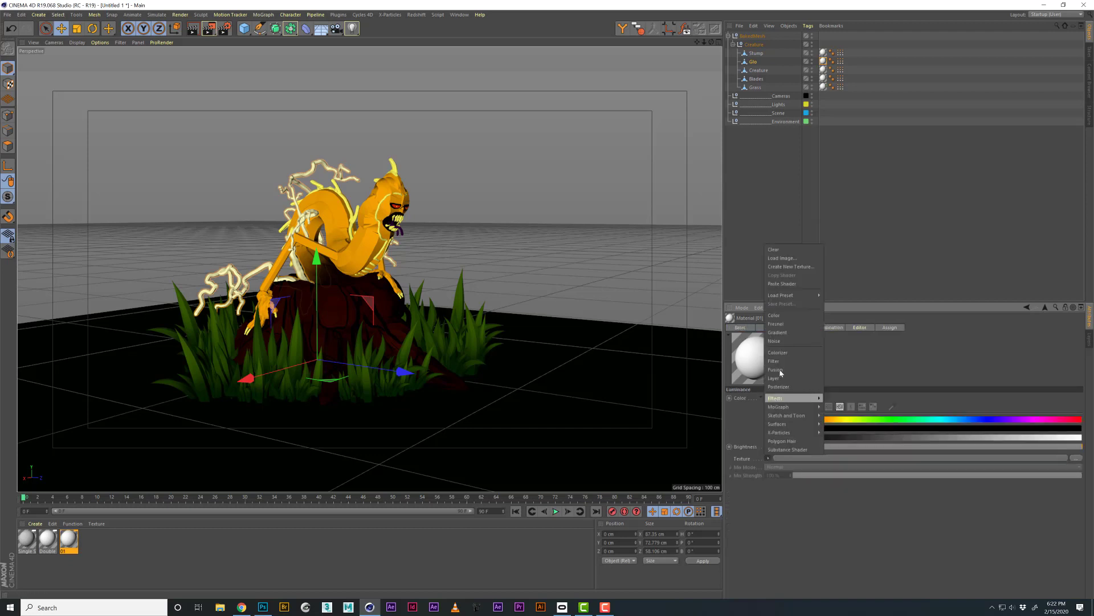
pyautogui.click(791, 291)
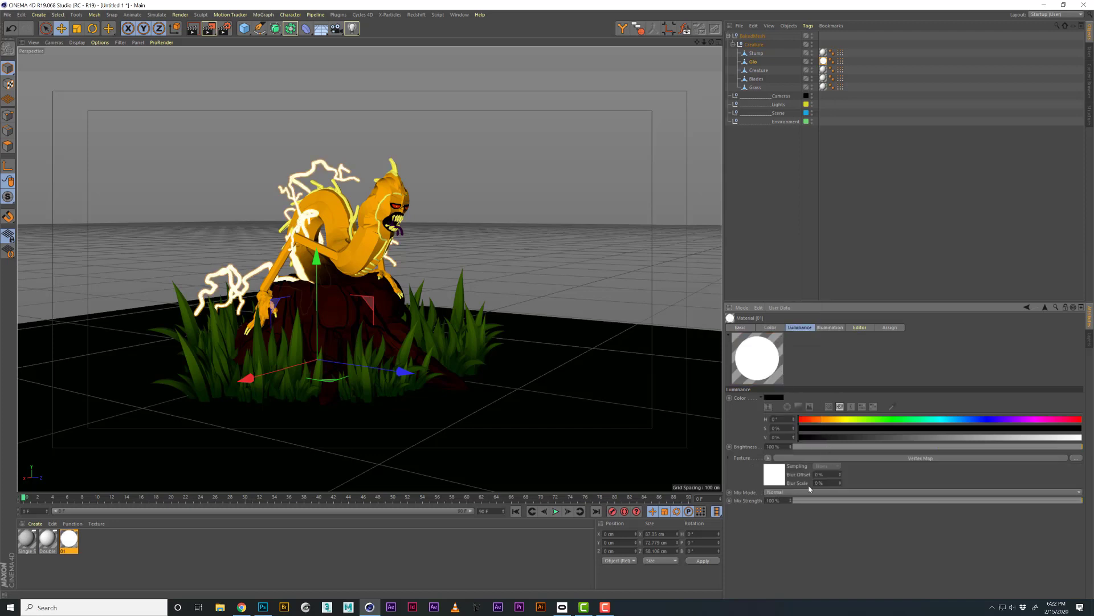
pyautogui.click(772, 493)
pyautogui.click(775, 502)
pyautogui.moveTo(969, 501); pyautogui.dragTo(1078, 499)
pyautogui.keyDown('alt'); pyautogui.moveTo(592, 415); pyautogui.dragTo(408, 301); pyautogui.keyUp('alt')
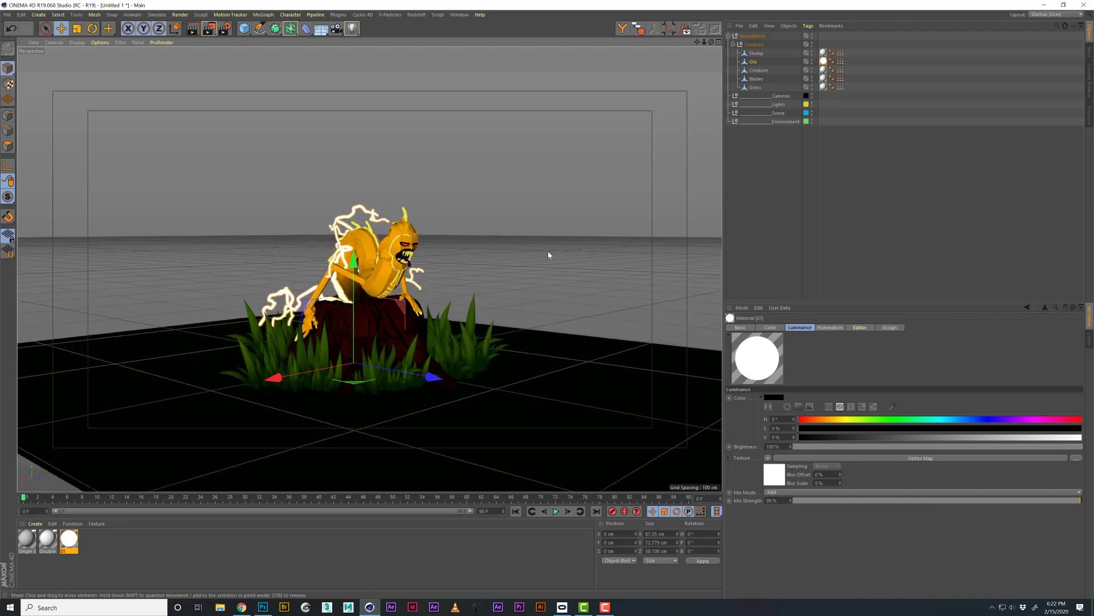
# - Hide BakedMesh and import Stump-creature.abc with default Alembic settings
pyautogui.click(751, 36)
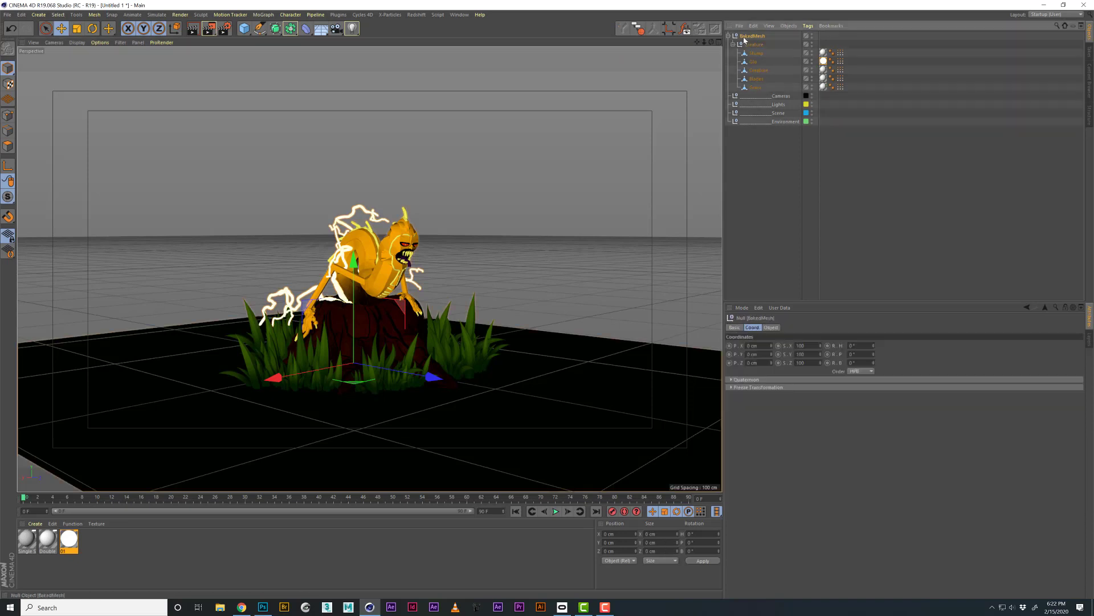
pyautogui.click(812, 36)
pyautogui.click(7, 14)
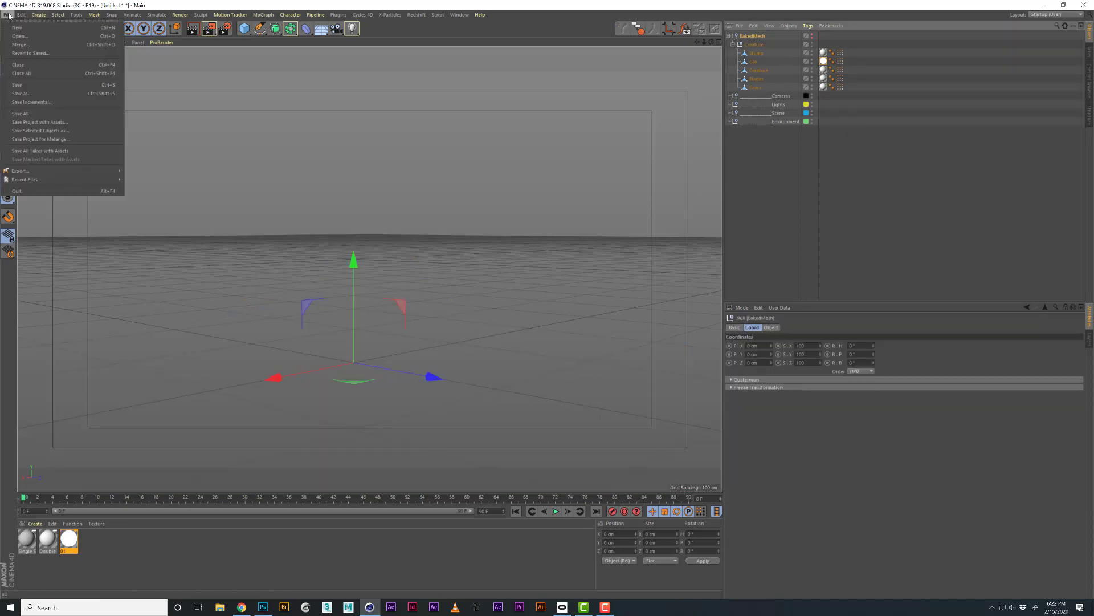
pyautogui.click(23, 44)
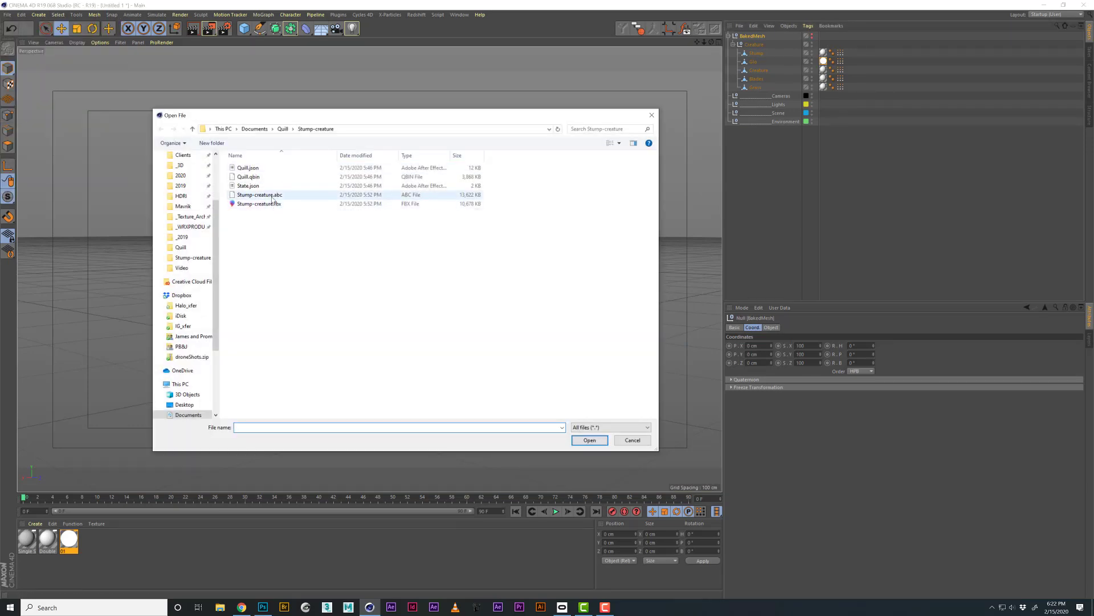
pyautogui.doubleClick(268, 194)
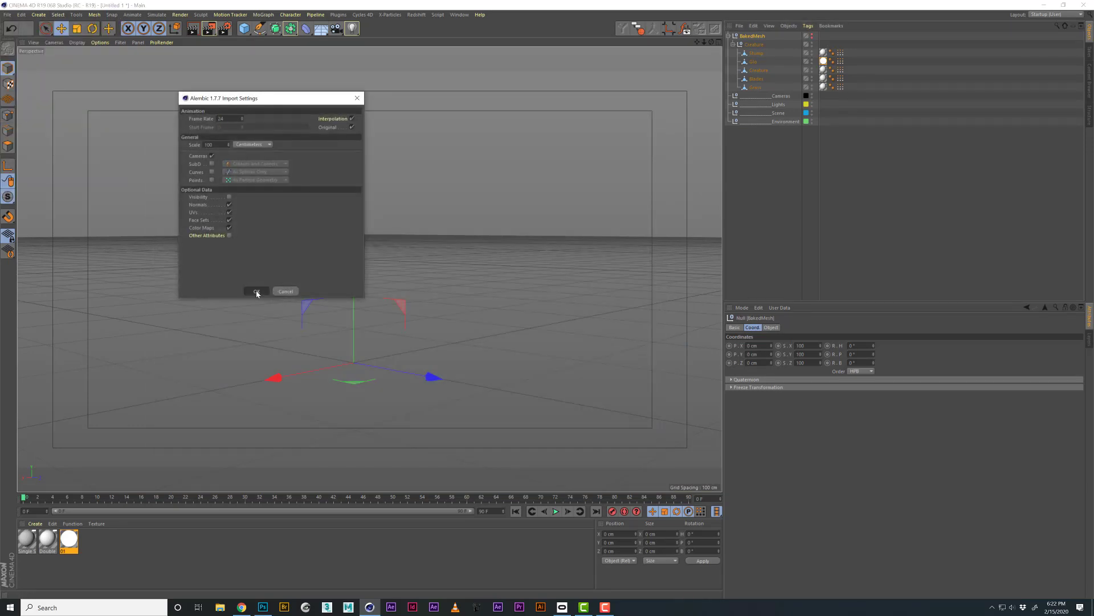
pyautogui.click(256, 292)
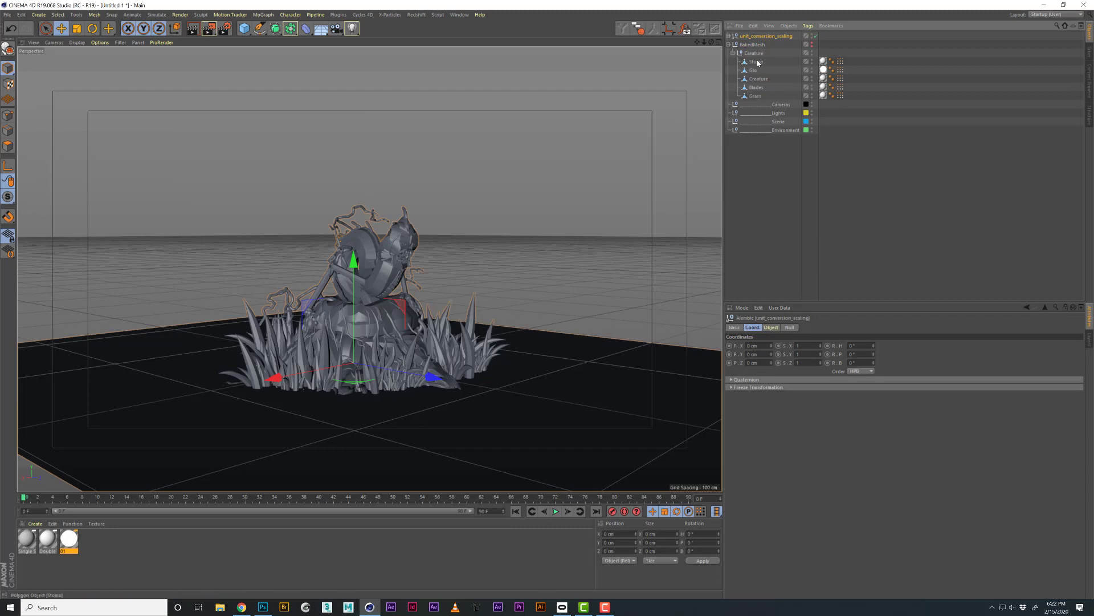
# - Assign the Double Sided Material to the Alembic Grass object and copy its tag to the other parts
pyautogui.keyDown('shift'); pyautogui.click(757, 96); pyautogui.keyUp('shift')
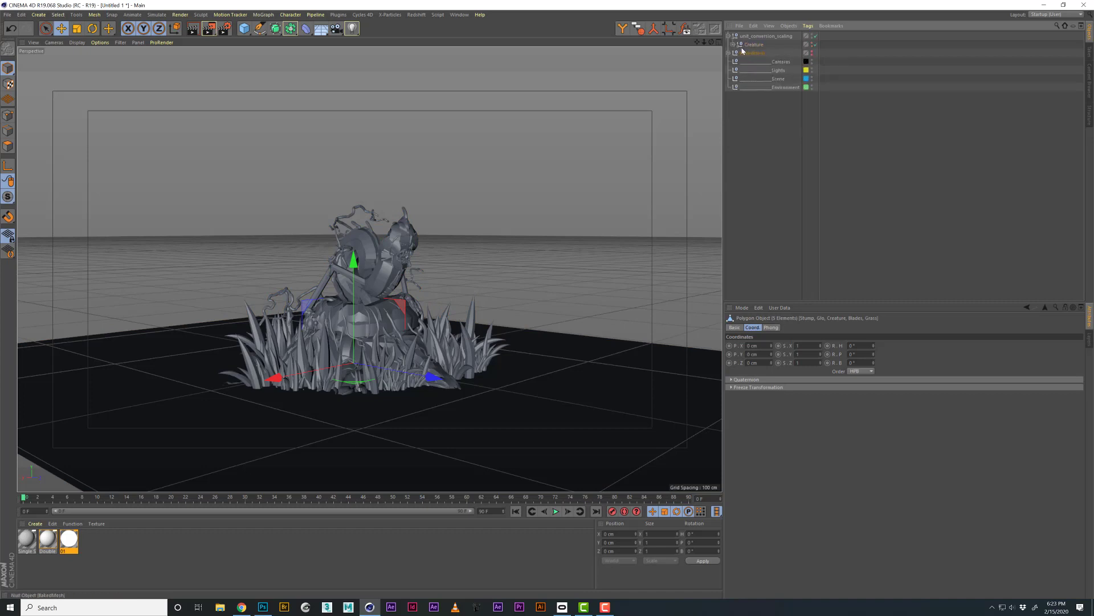
pyautogui.click(734, 44)
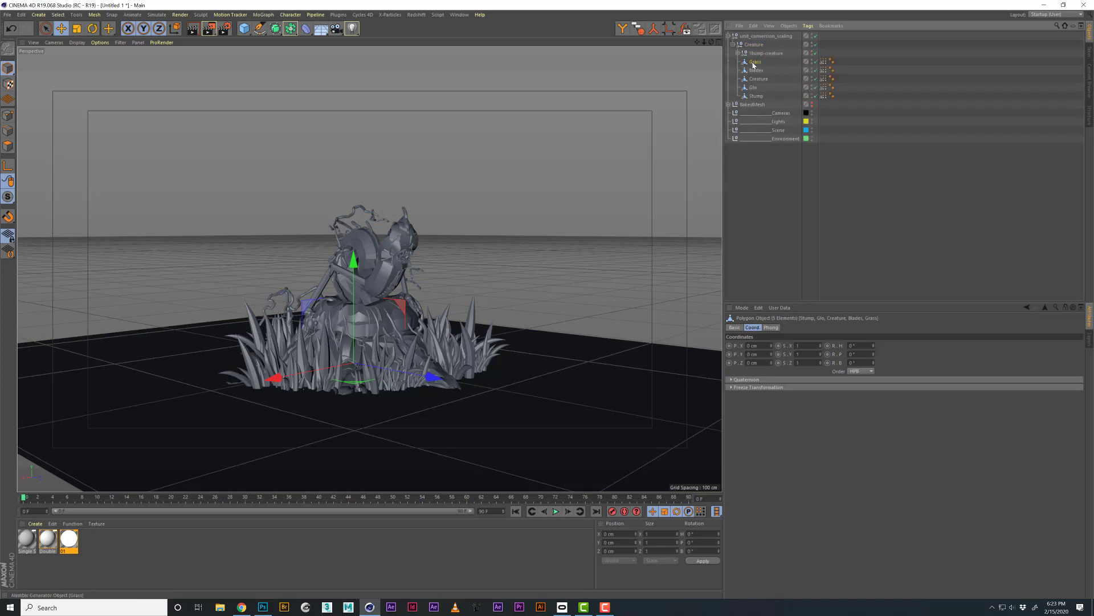
pyautogui.click(758, 53)
pyautogui.click(737, 52)
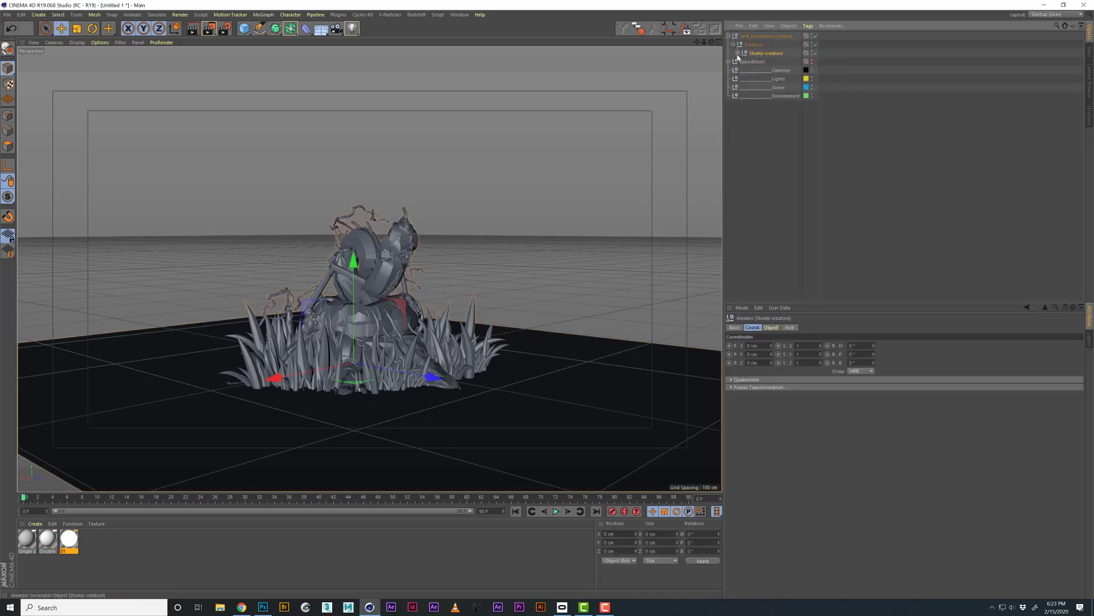
pyautogui.click(738, 52)
pyautogui.click(760, 62)
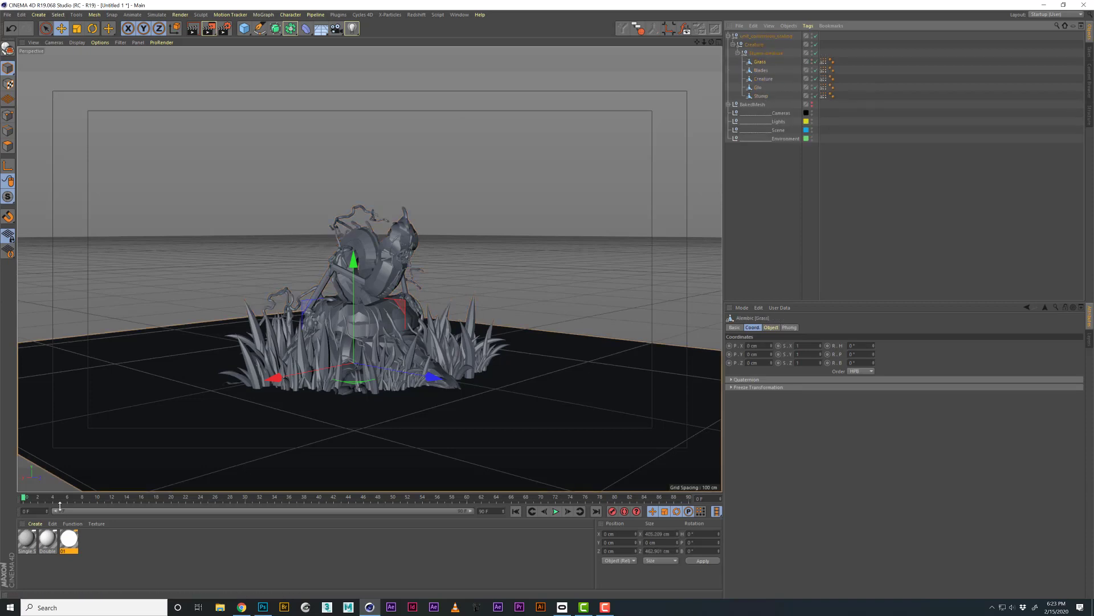
pyautogui.click(48, 540)
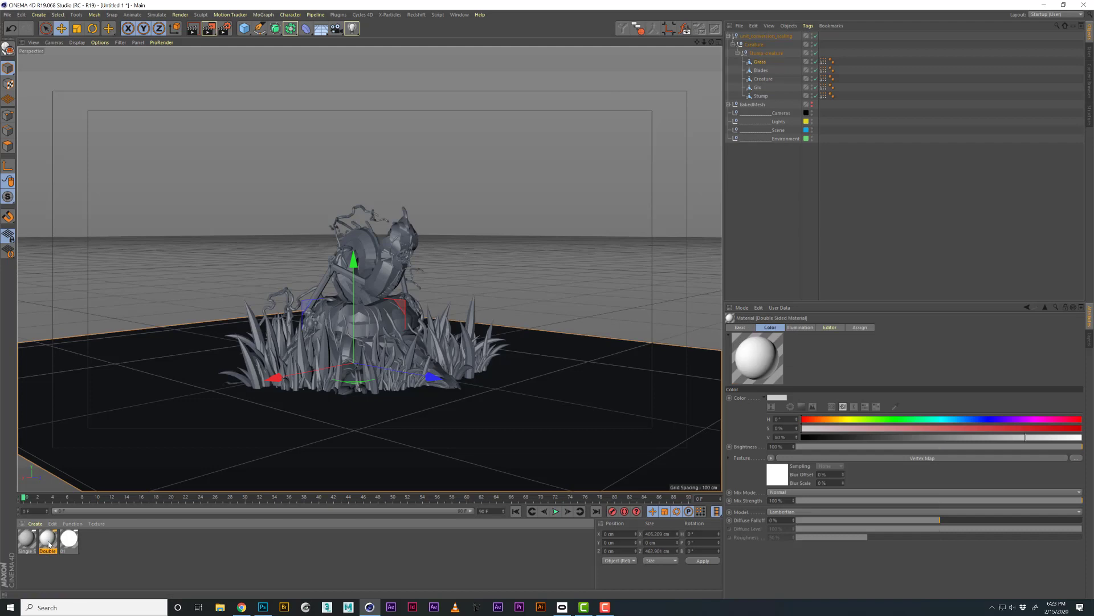
pyautogui.moveTo(56, 538); pyautogui.dragTo(760, 62)
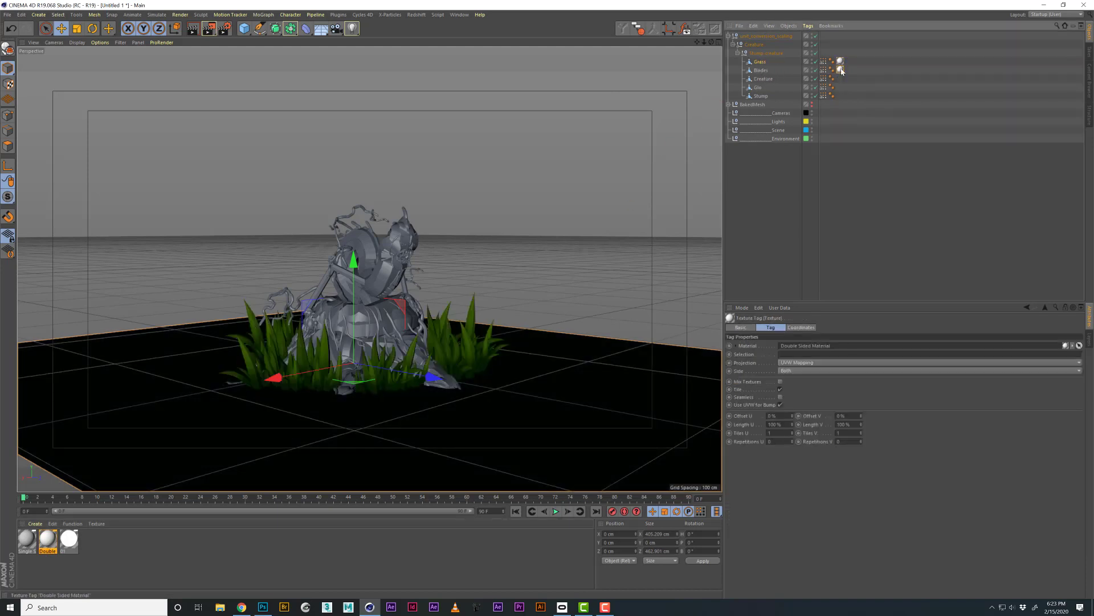
pyautogui.keyDown('ctrl'); pyautogui.moveTo(840, 61); pyautogui.dragTo(841, 96); pyautogui.keyUp('ctrl')
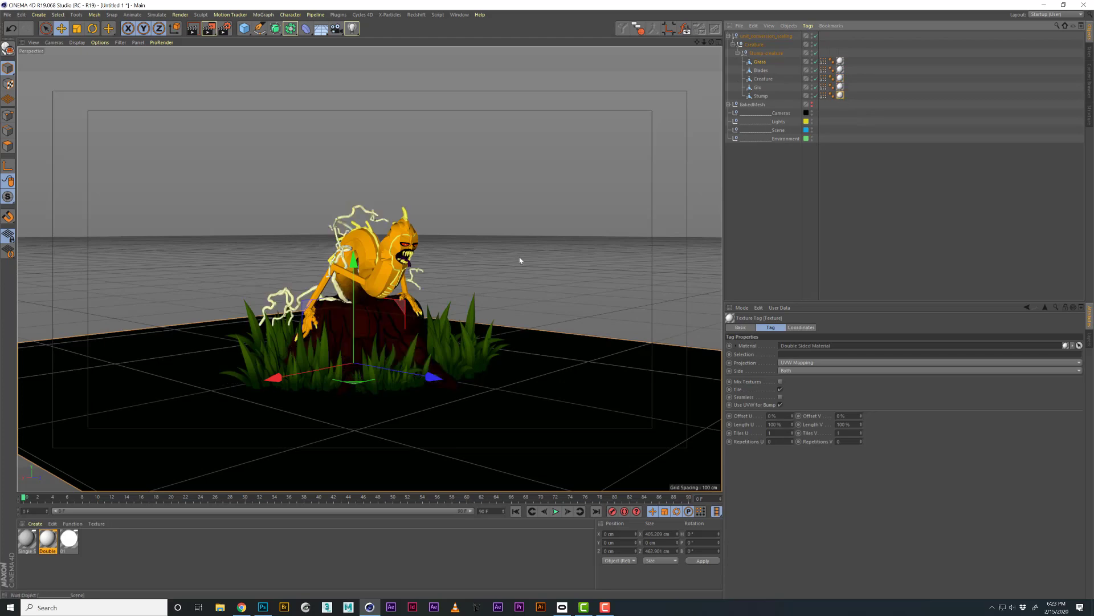
pyautogui.moveTo(414, 306)
pyautogui.keyDown('alt'); pyautogui.mouseDown()
pyautogui.moveTo(351, 306)
pyautogui.moveTo(423, 303)
pyautogui.moveTo(399, 302)
pyautogui.mouseUp(); pyautogui.keyUp('alt')
# - Open the Grass tag's material to reach its vertex map shader settings
pyautogui.click(840, 62)
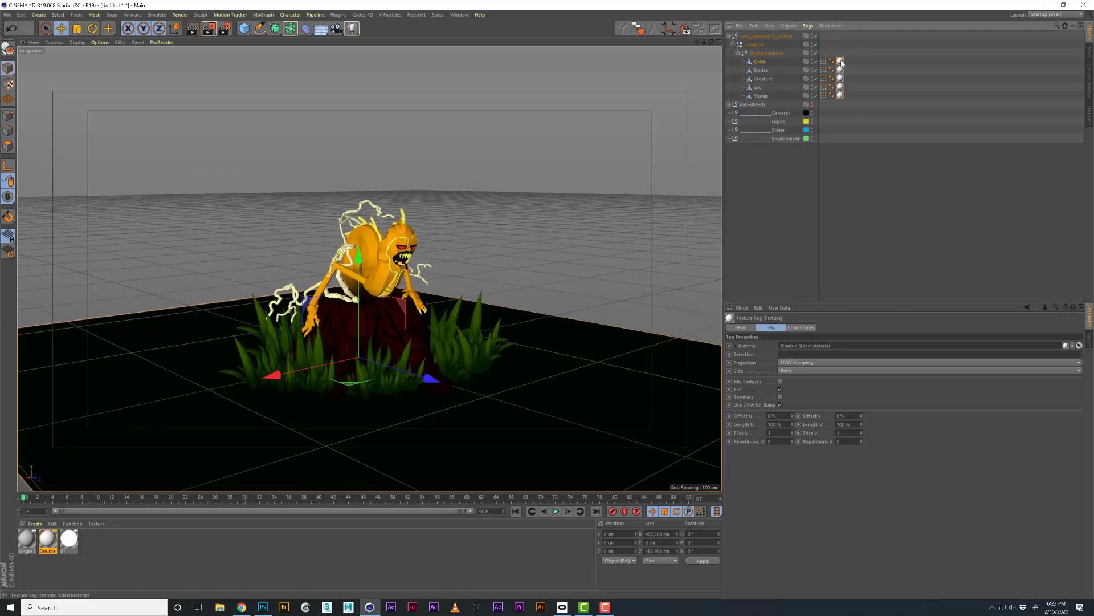
pyautogui.doubleClick(841, 62)
pyautogui.click(783, 472)
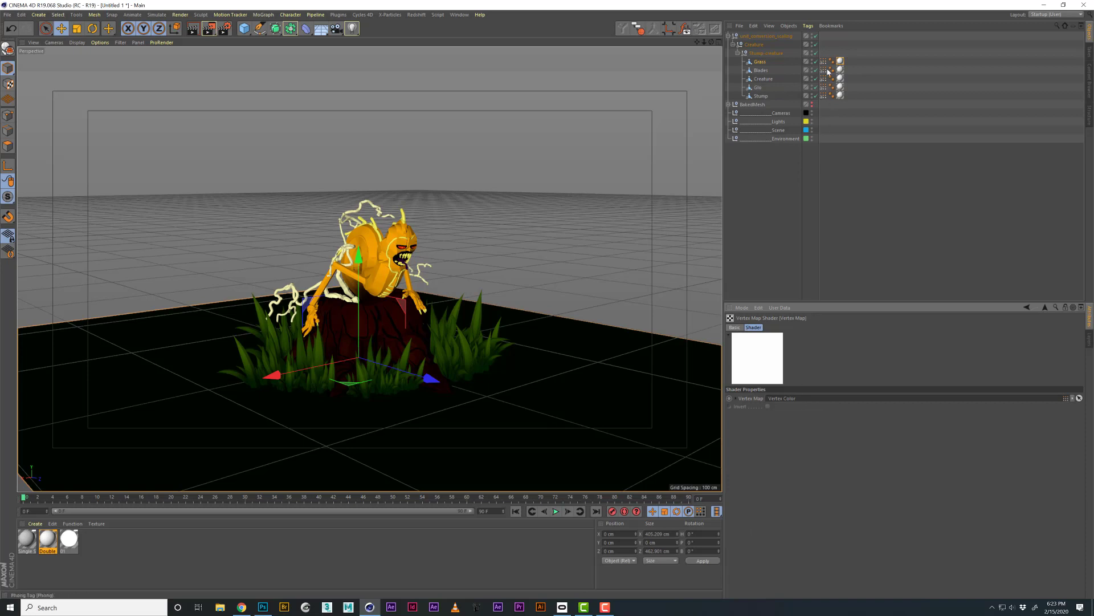
# - Point the vertex map shader at the rgba Alembic tag, then test-render and clear the preview
pyautogui.moveTo(823, 62); pyautogui.dragTo(821, 150)
pyautogui.moveTo(792, 380); pyautogui.dragTo(781, 403)
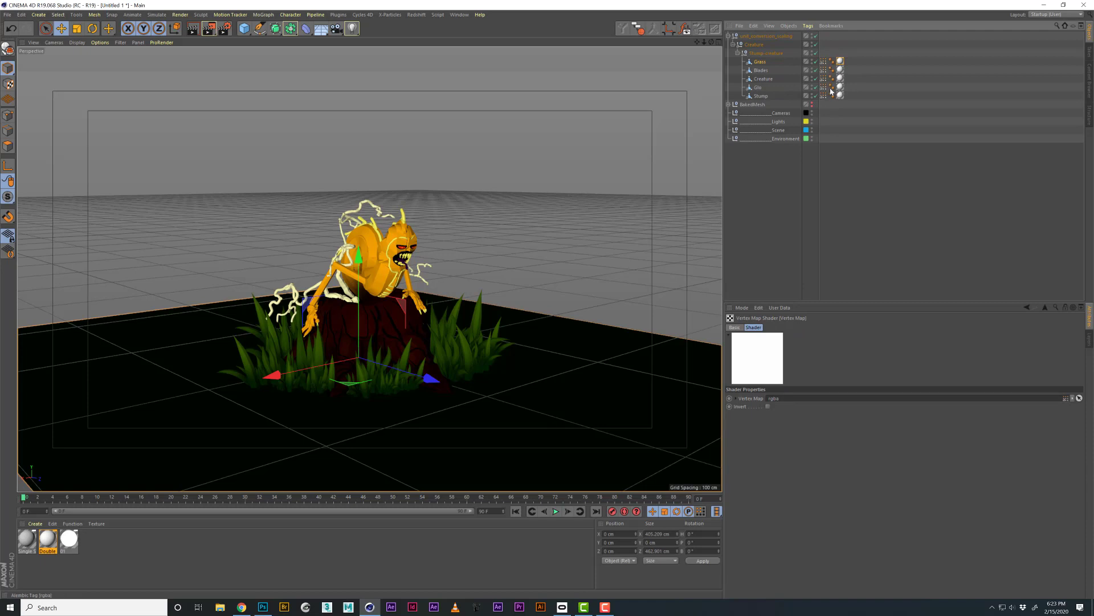
pyautogui.doubleClick(841, 61)
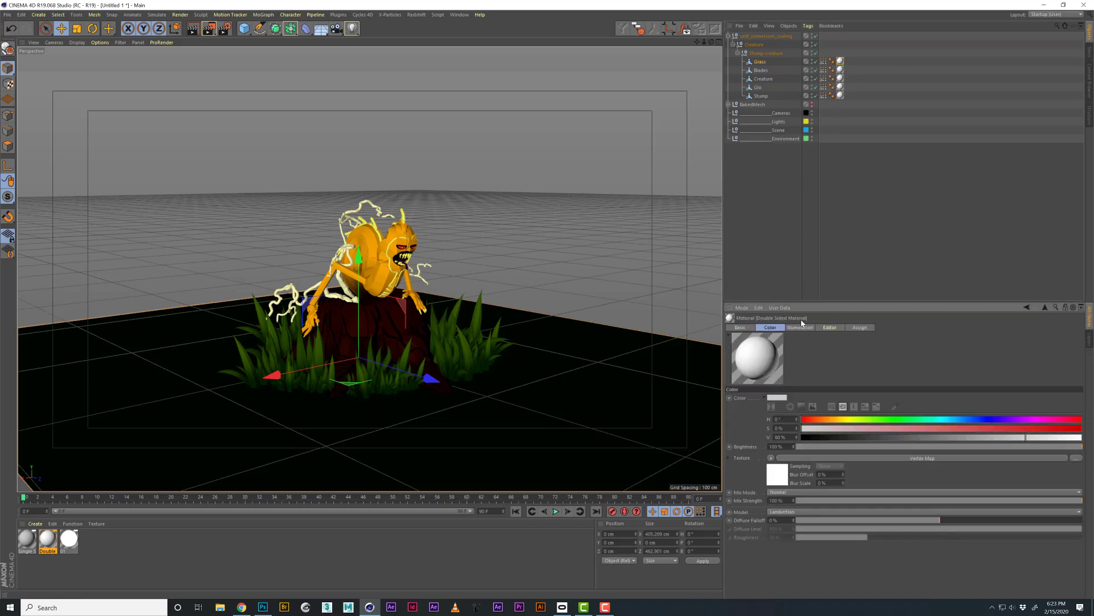
pyautogui.click(923, 458)
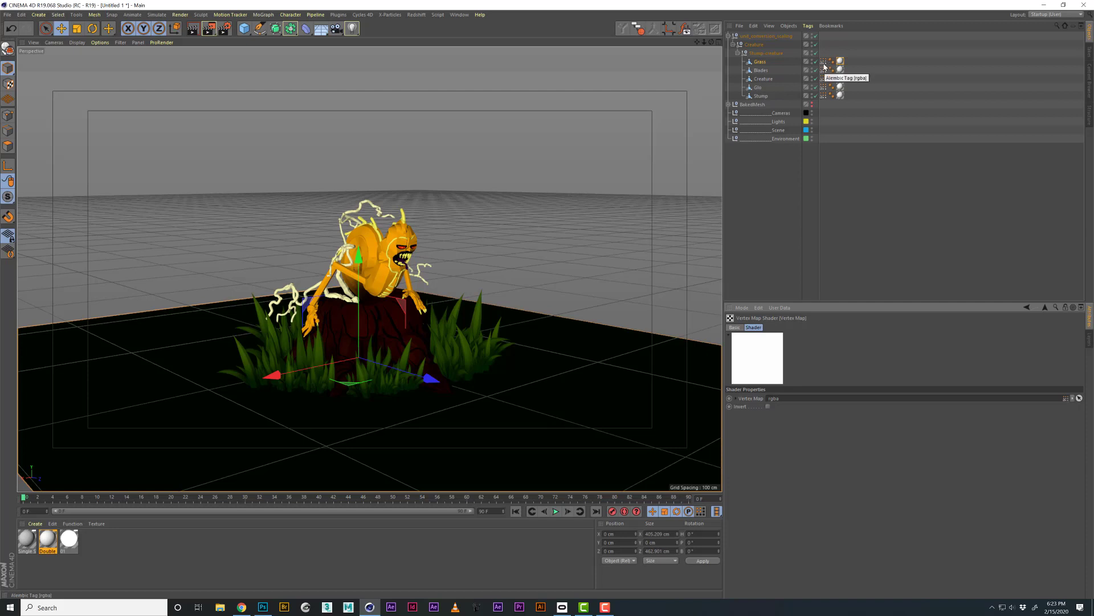
pyautogui.click(193, 28)
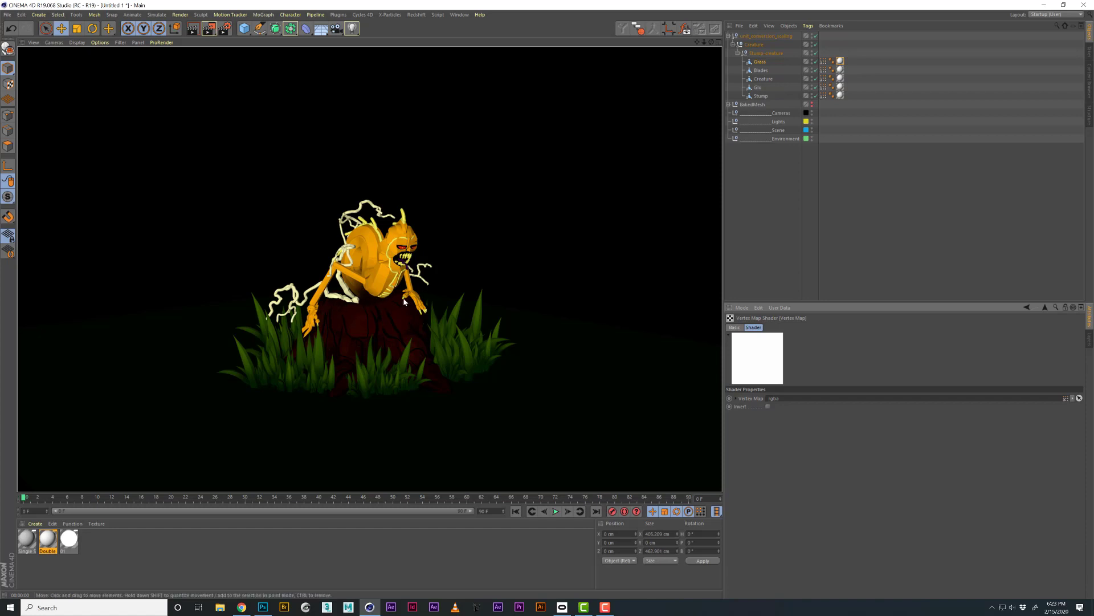
pyautogui.click(424, 262)
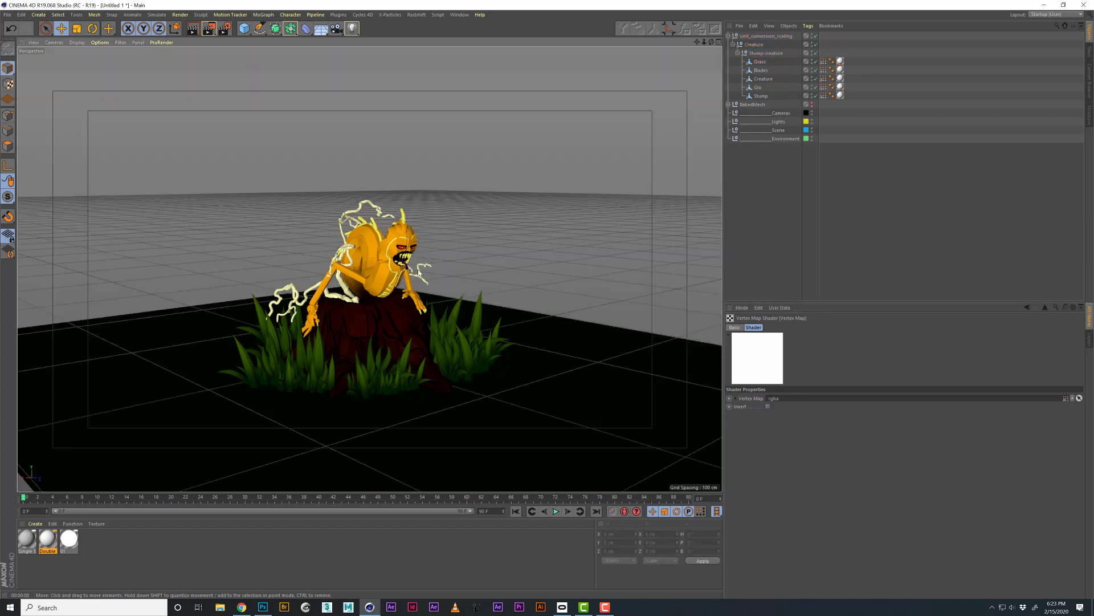
# - Delete the old Double Sided texture tags from all the Stump-creature parts
pyautogui.click(766, 36)
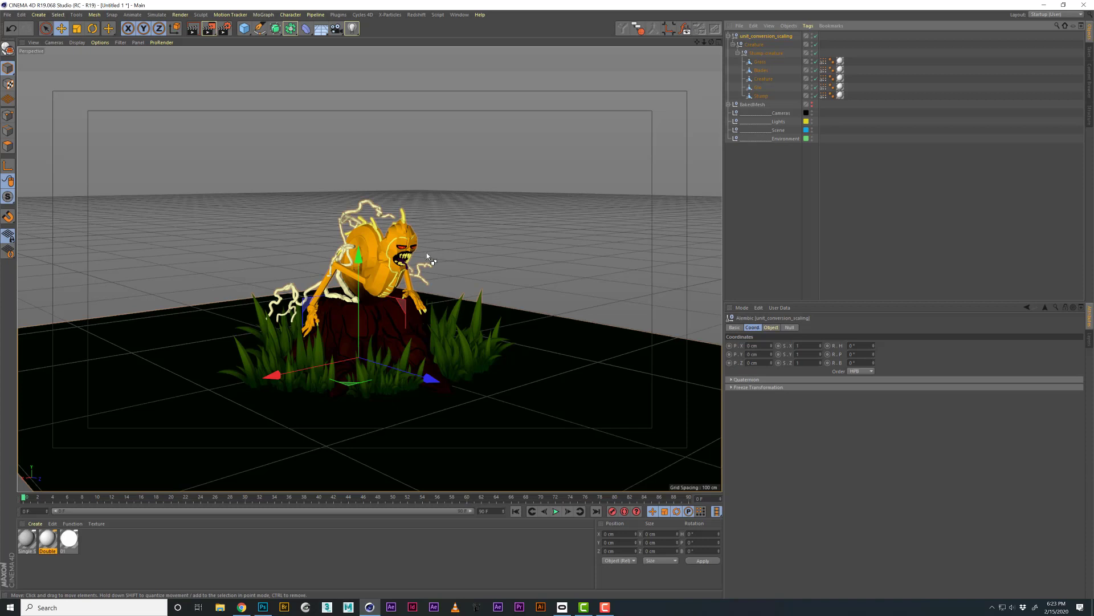
pyautogui.click(459, 14)
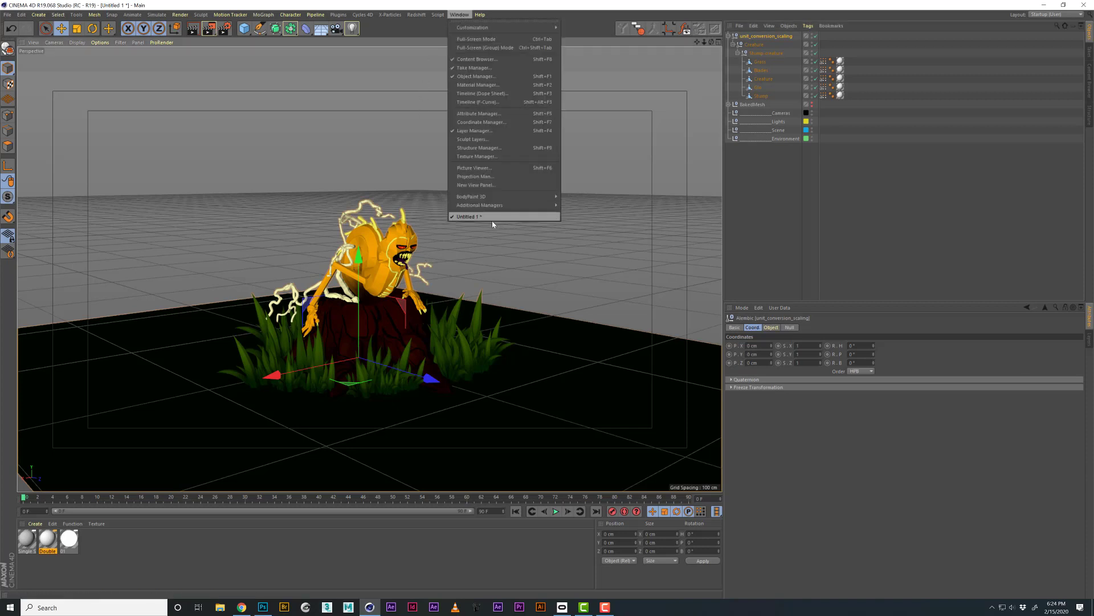
pyautogui.click(447, 269)
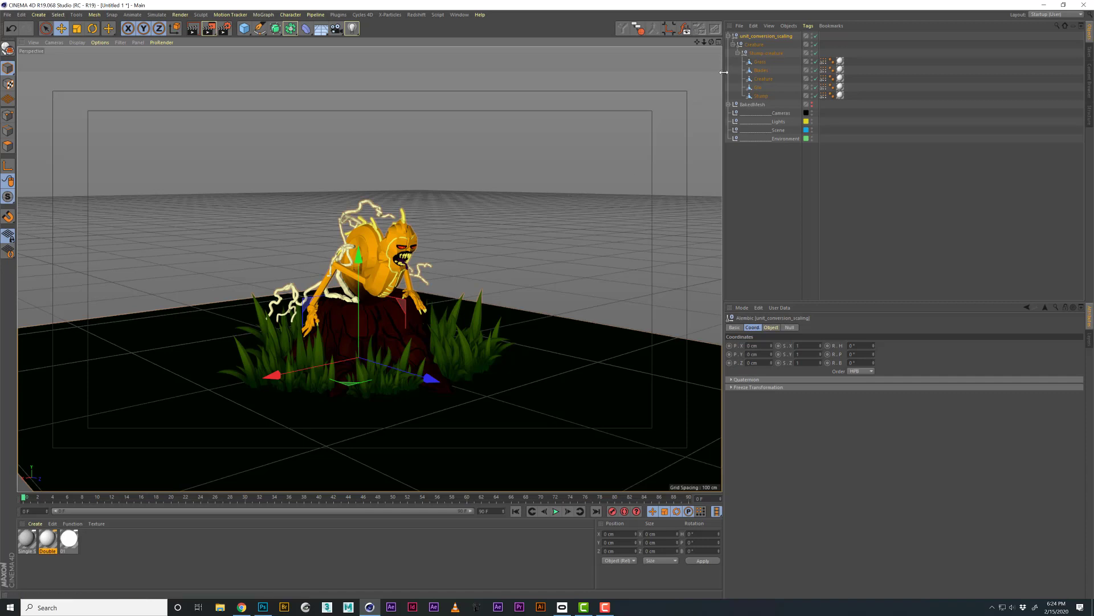
pyautogui.click(516, 217)
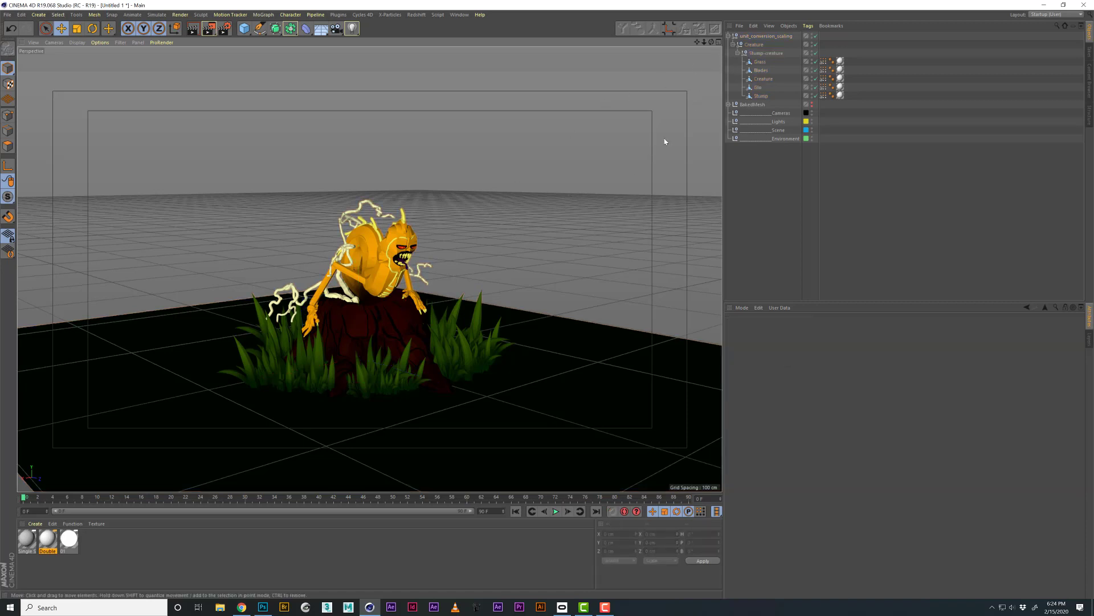
pyautogui.click(840, 61)
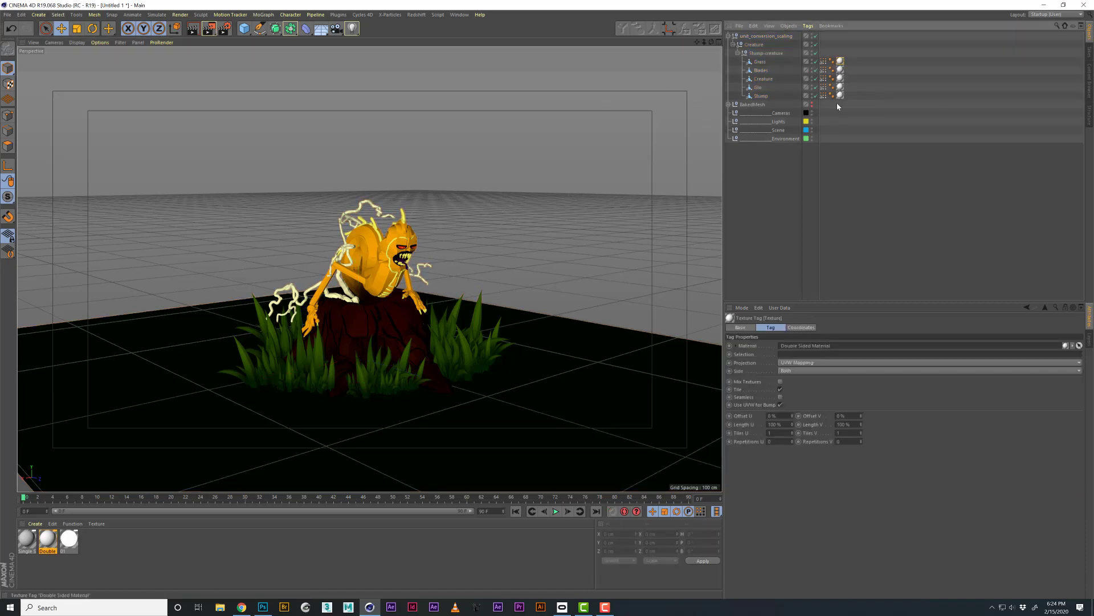
pyautogui.keyDown('shift'); pyautogui.click(841, 96); pyautogui.keyUp('shift')
pyautogui.press('Delete')
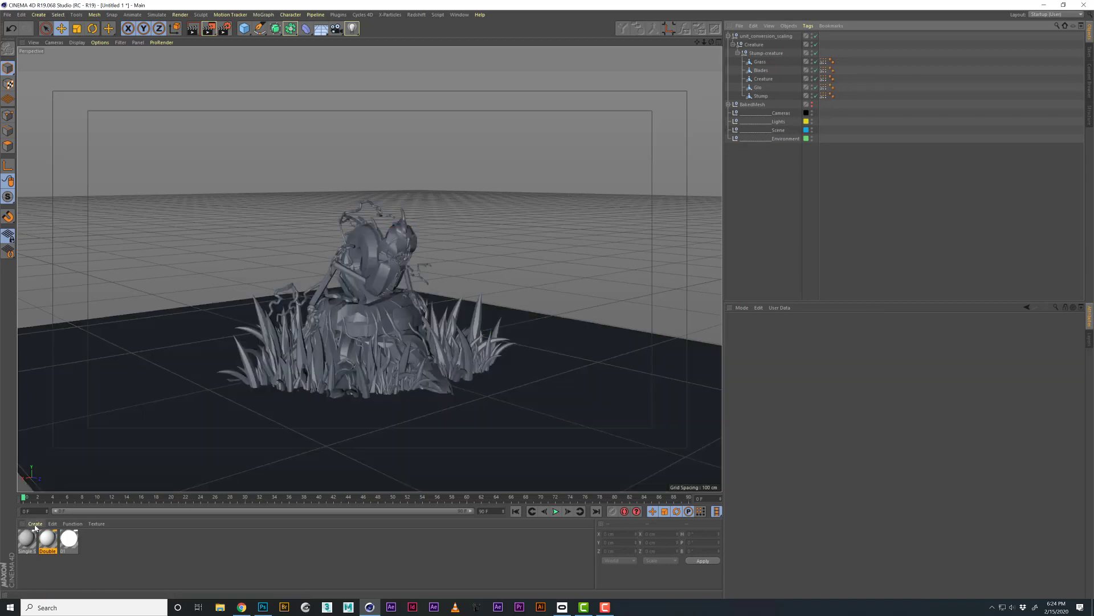
# - Create a Redshift RS Material, apply it to Grass and copy the tag to the other parts
pyautogui.click(35, 523)
pyautogui.moveTo(95, 462)
pyautogui.click(167, 462)
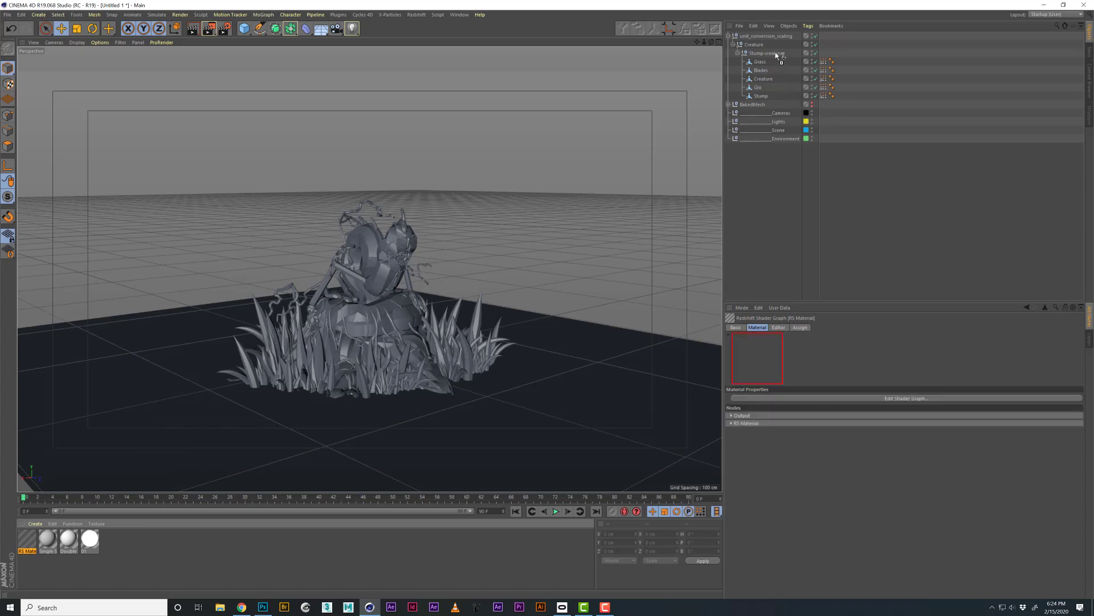
pyautogui.moveTo(776, 52); pyautogui.dragTo(767, 63)
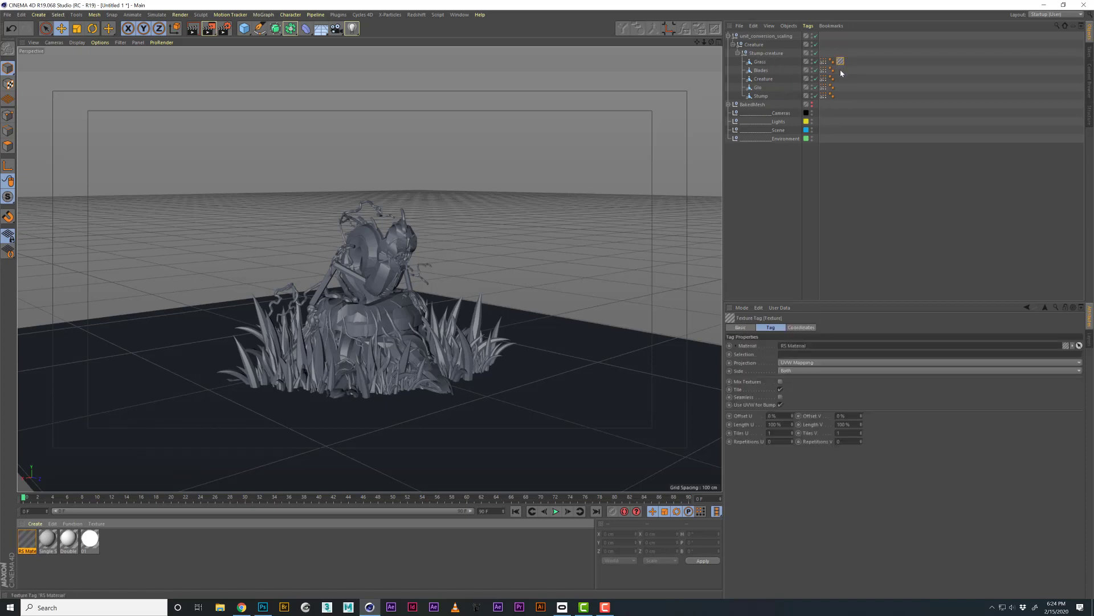
pyautogui.keyDown('ctrl'); pyautogui.moveTo(841, 61); pyautogui.dragTo(841, 96); pyautogui.keyUp('ctrl')
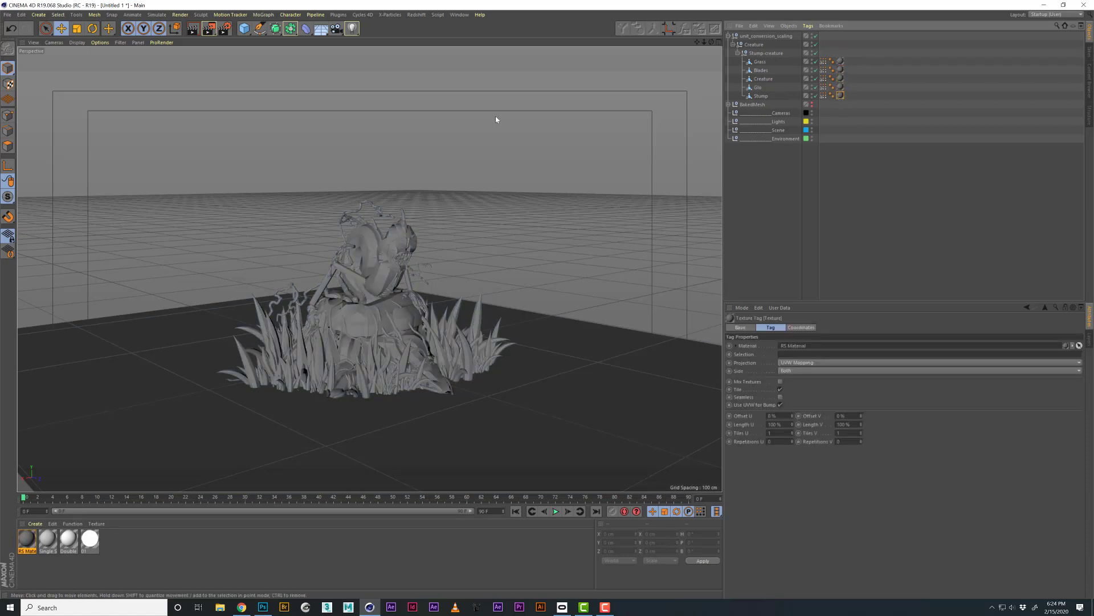
# - Set the renderer to Redshift in Render Settings
pyautogui.click(224, 28)
pyautogui.click(134, 111)
pyautogui.click(122, 154)
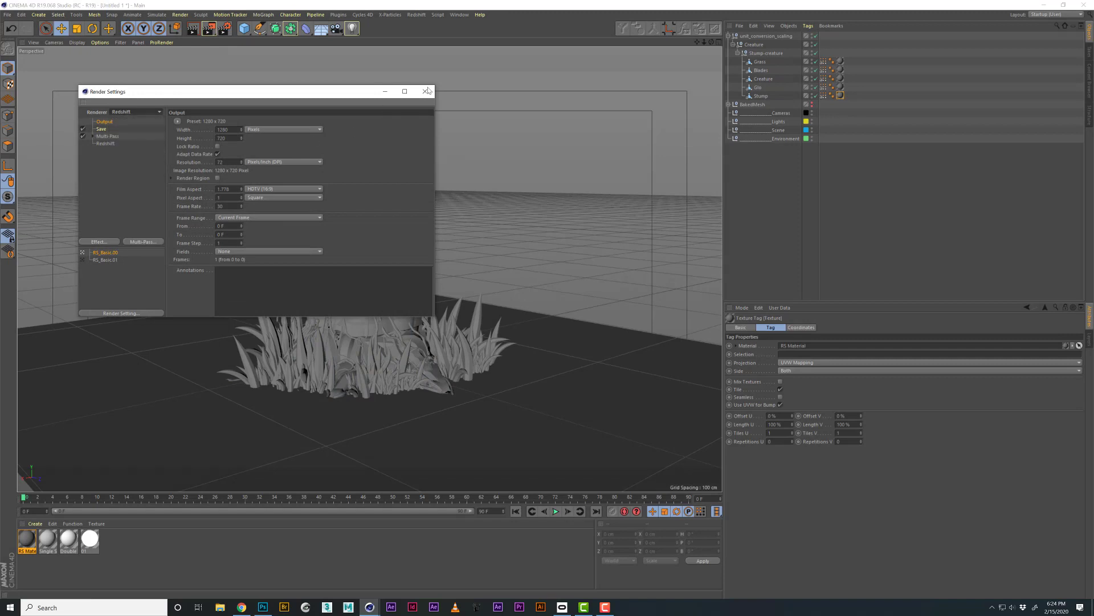
pyautogui.click(425, 91)
# - Switch to the RS_Shading layout and start the interactive Redshift render of the creature
pyautogui.click(1037, 16)
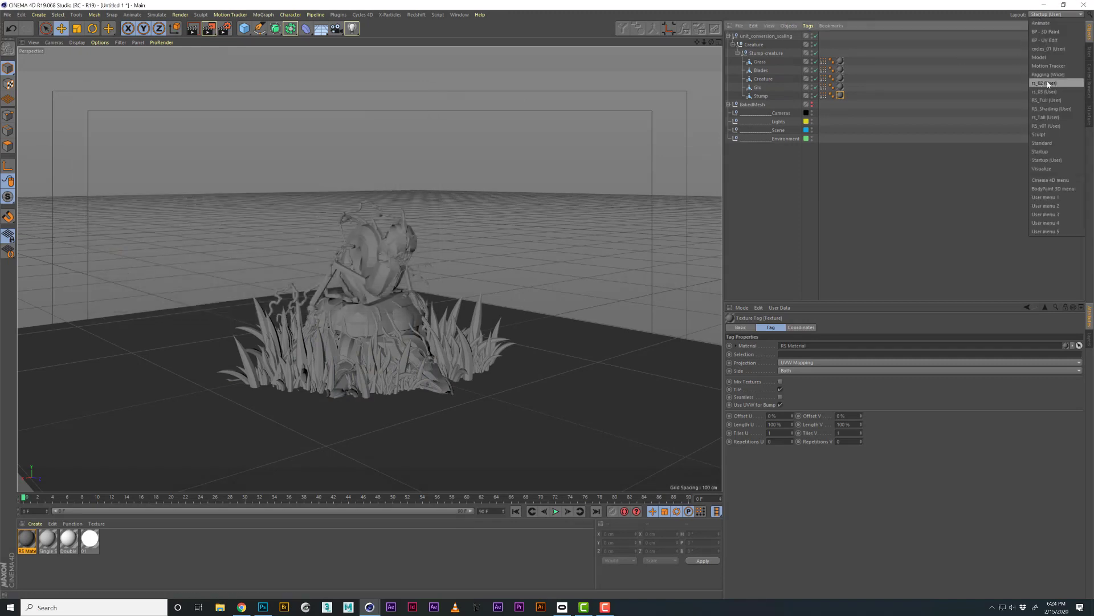
pyautogui.click(1052, 109)
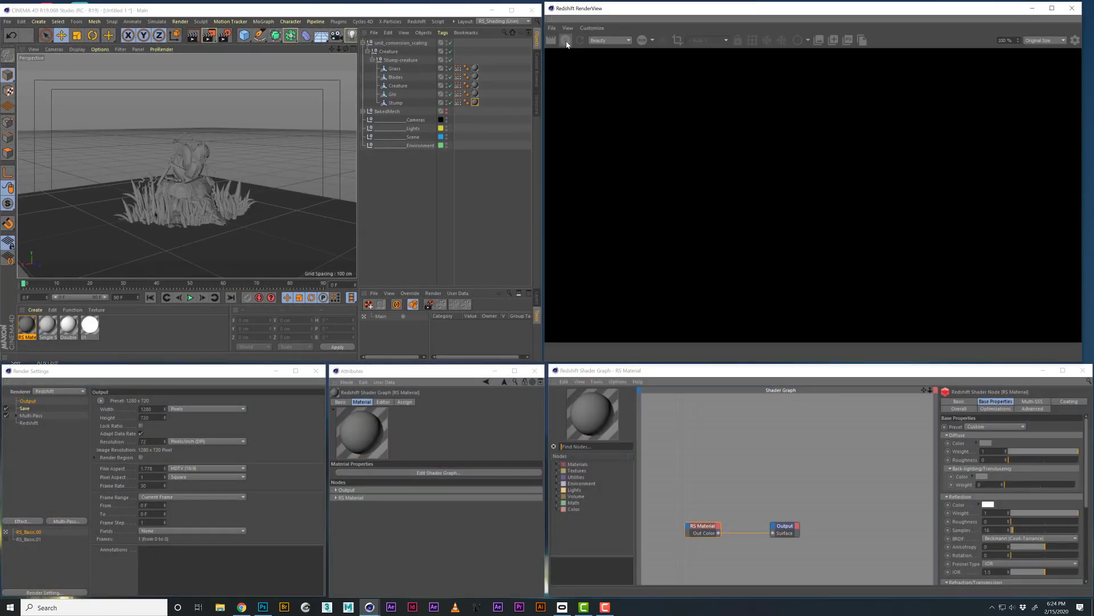
pyautogui.click(566, 42)
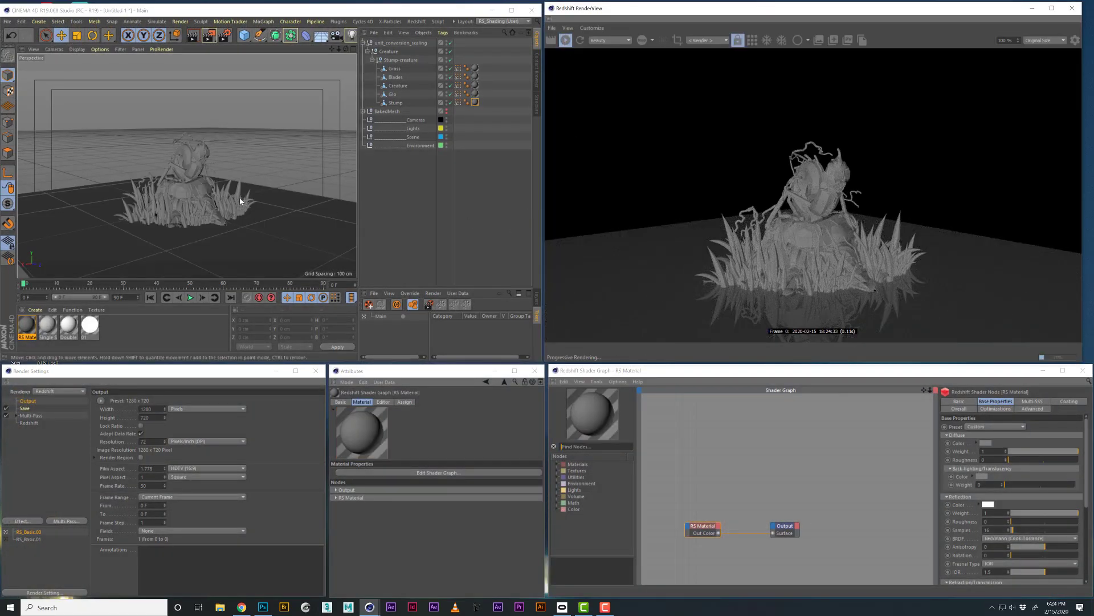
pyautogui.keyDown('alt'); pyautogui.moveTo(171, 178); pyautogui.dragTo(239, 194); pyautogui.keyUp('alt')
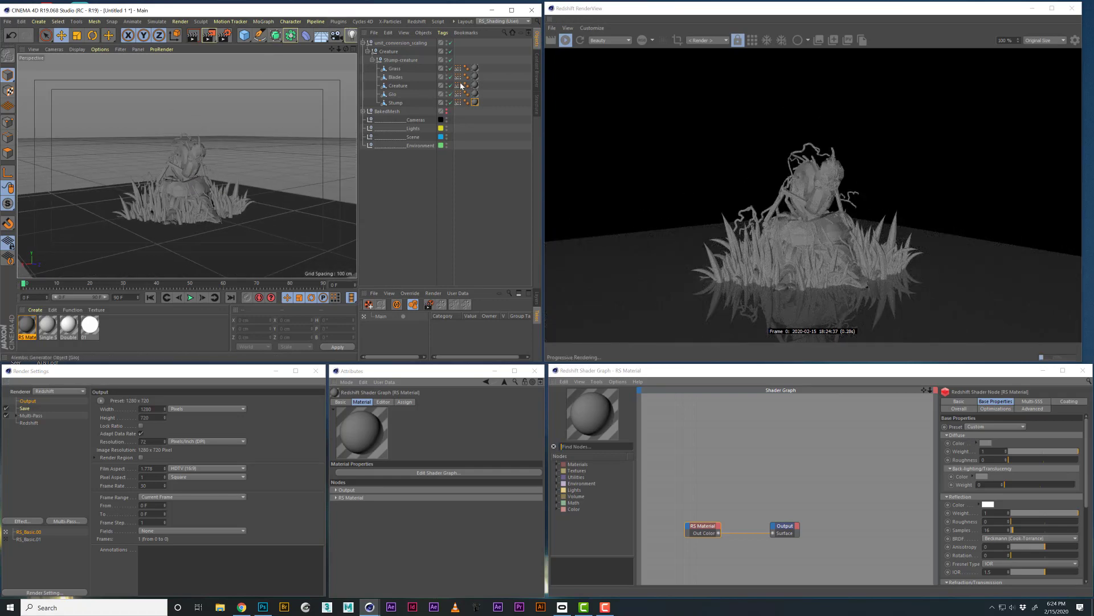
pyautogui.click(475, 68)
# - Add an RS Vertex Attribute node (hver) and wire its Out Color into the RS Material
pyautogui.hotkey('ctrl', 'a')
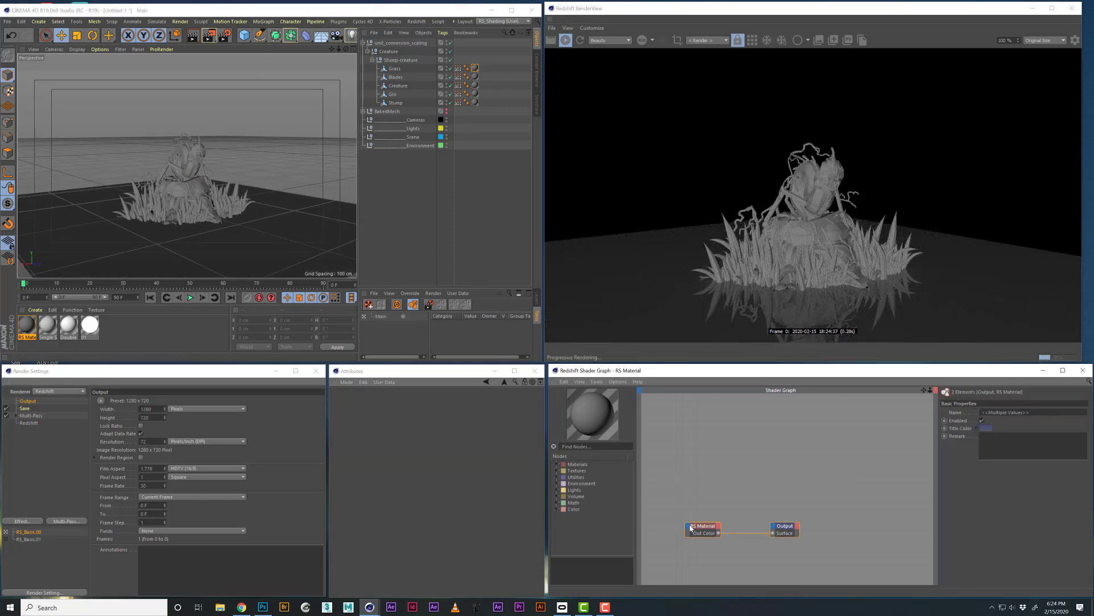
pyautogui.write('h')
pyautogui.write('ver')
pyautogui.press('Return')
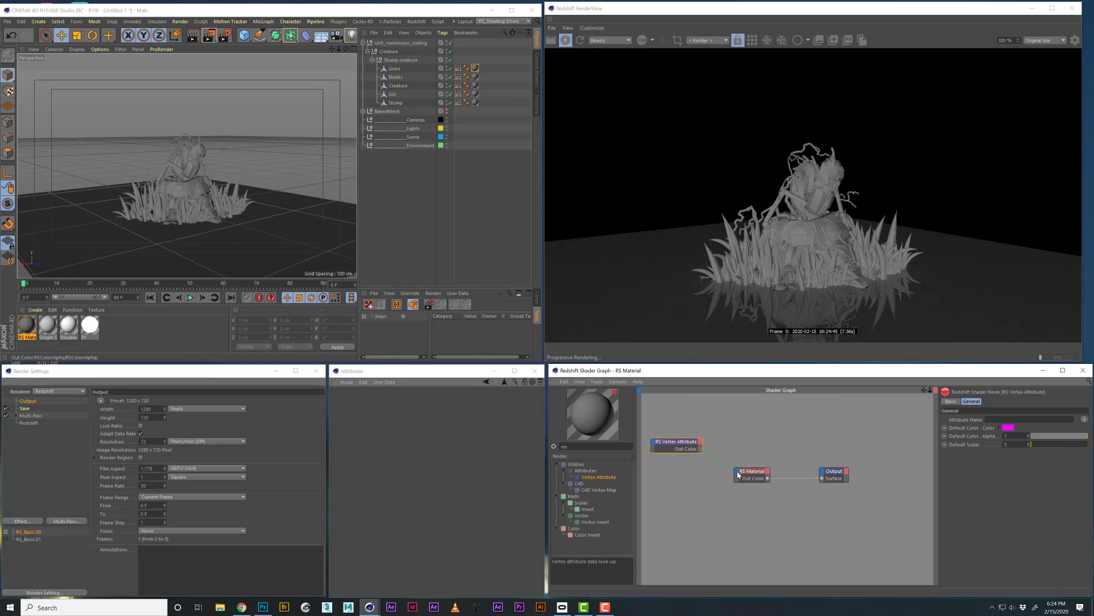
pyautogui.moveTo(739, 477); pyautogui.dragTo(738, 477)
pyautogui.click(880, 480)
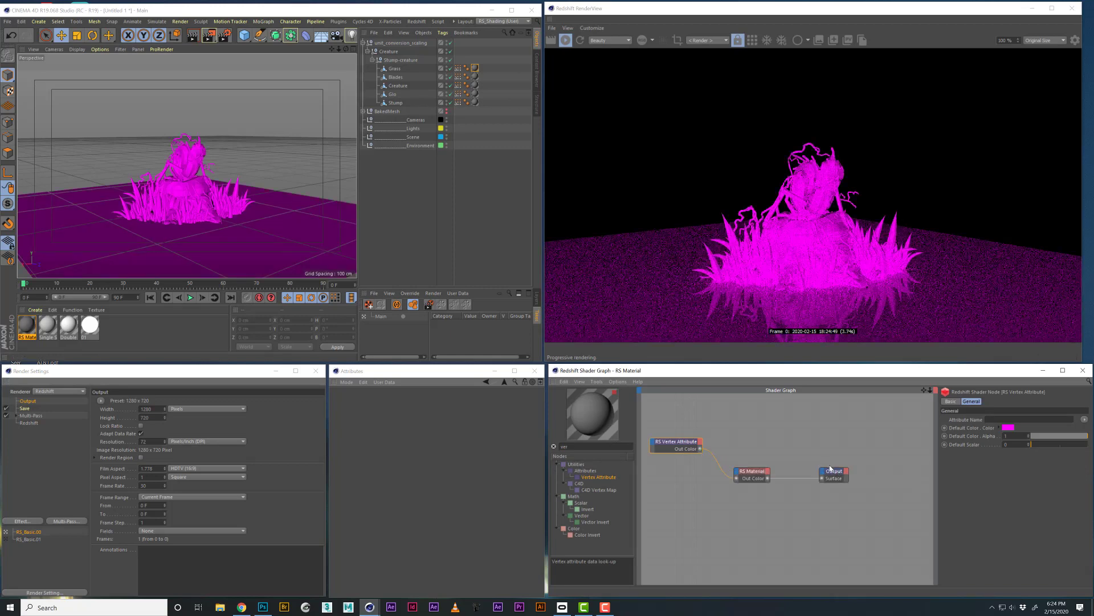
pyautogui.moveTo(676, 441); pyautogui.dragTo(672, 457)
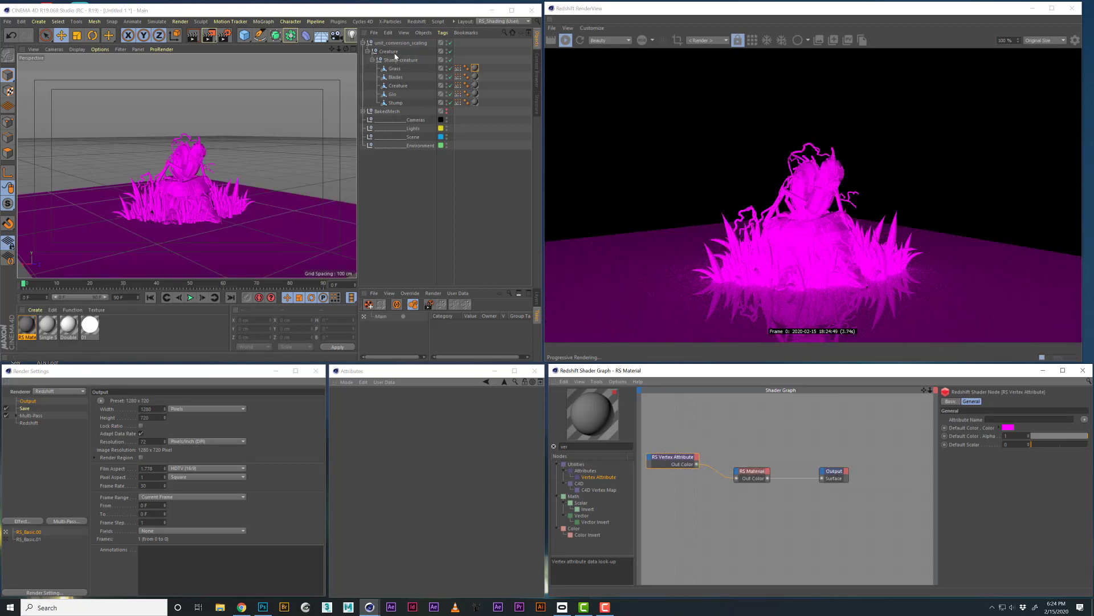
# - Set the Vertex Attribute node's attribute name to rgba from the Grass Alembic tag
pyautogui.moveTo(458, 69); pyautogui.dragTo(804, 304)
pyautogui.moveTo(1022, 431); pyautogui.dragTo(1002, 423)
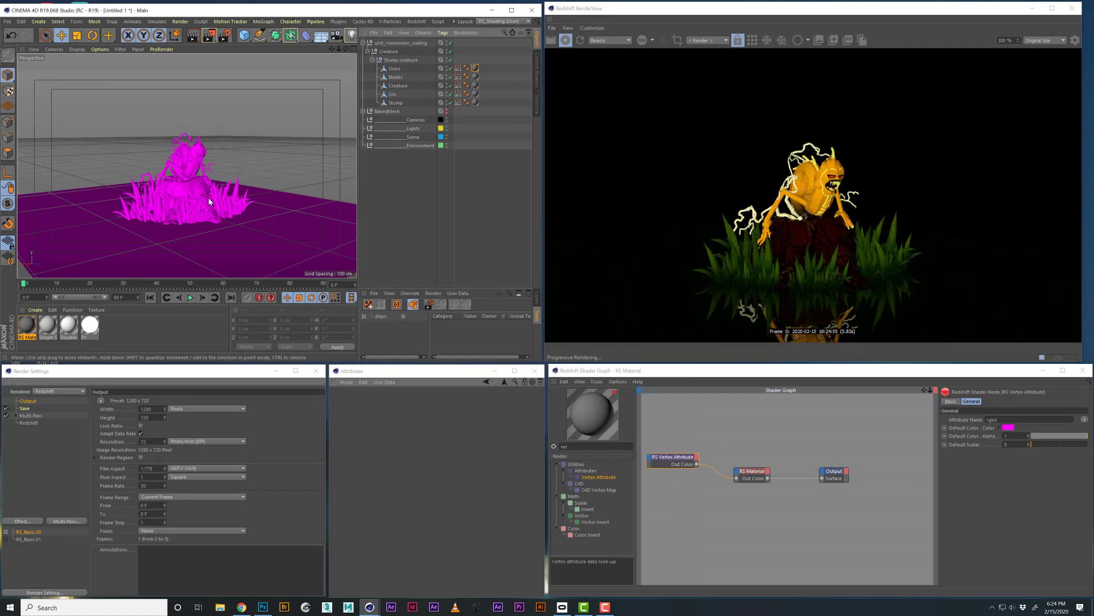
pyautogui.scroll(8, 210, 201)
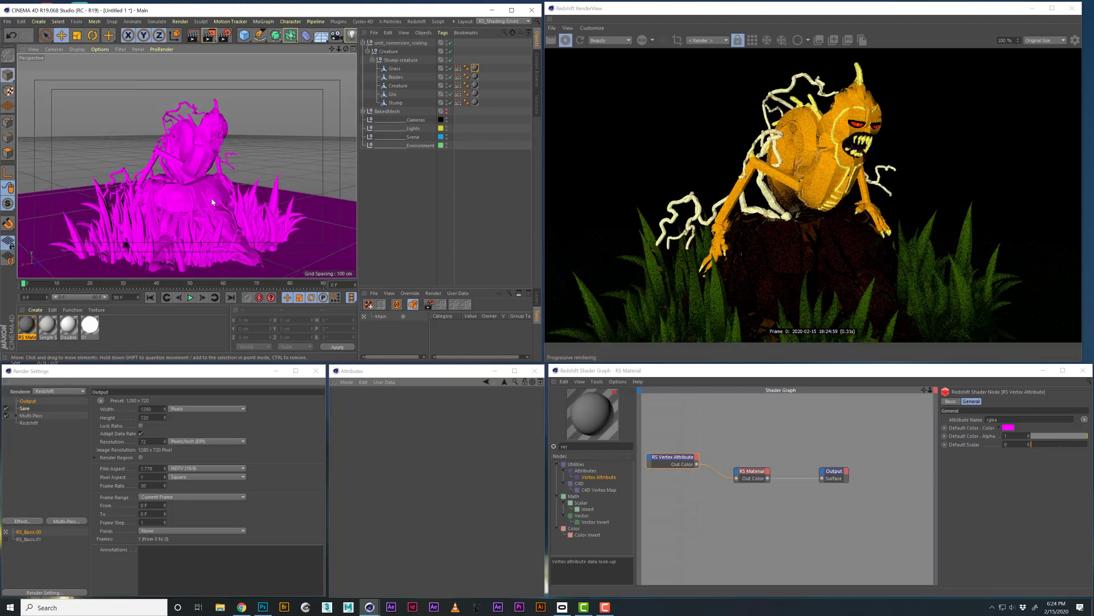
pyautogui.scroll(-6, 206, 198)
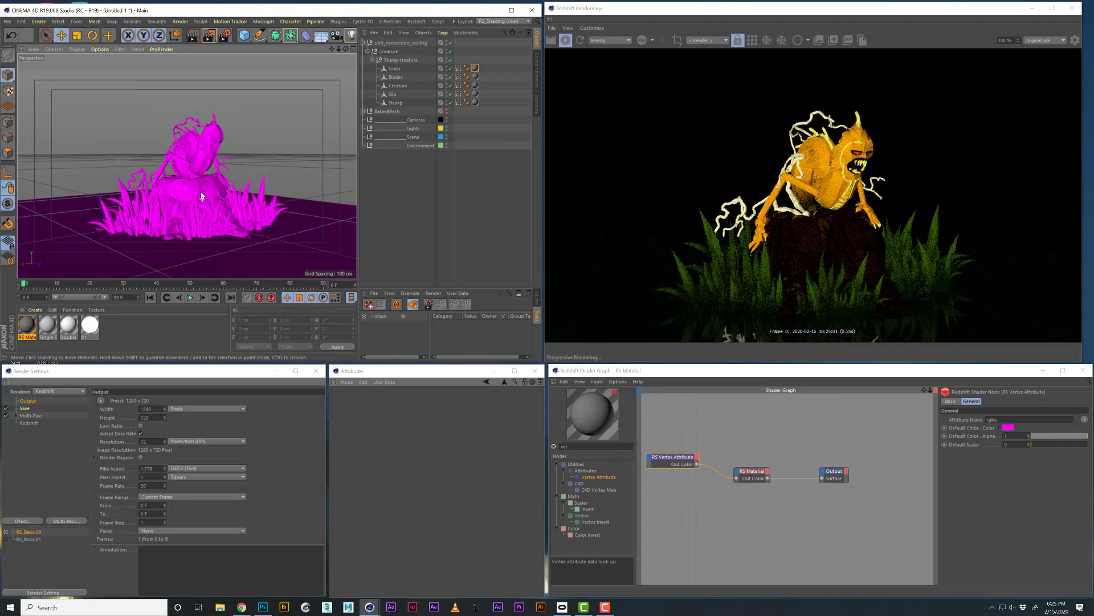
pyautogui.scroll(-3, 205, 194)
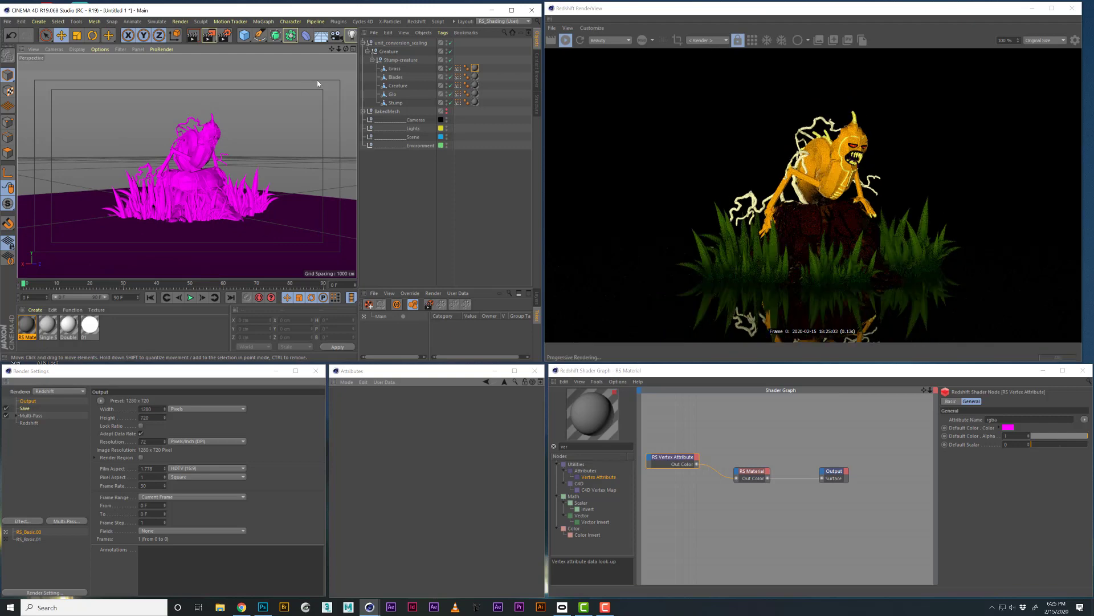
# - Add a Redshift Area Light and rotate it to P -90° to point straight down
pyautogui.click(417, 21)
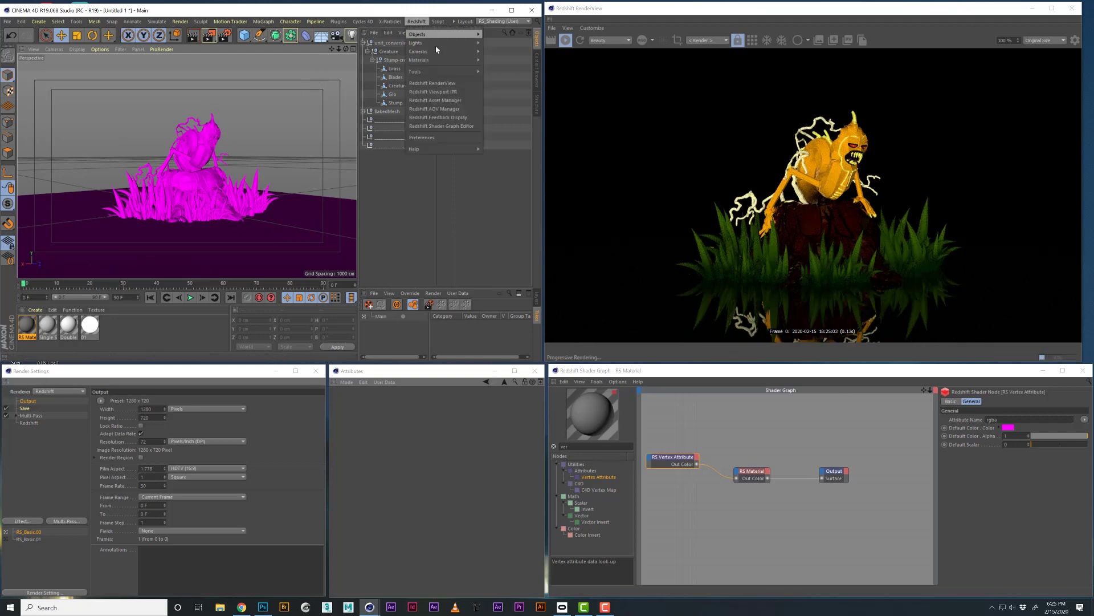
pyautogui.moveTo(437, 46)
pyautogui.click(495, 71)
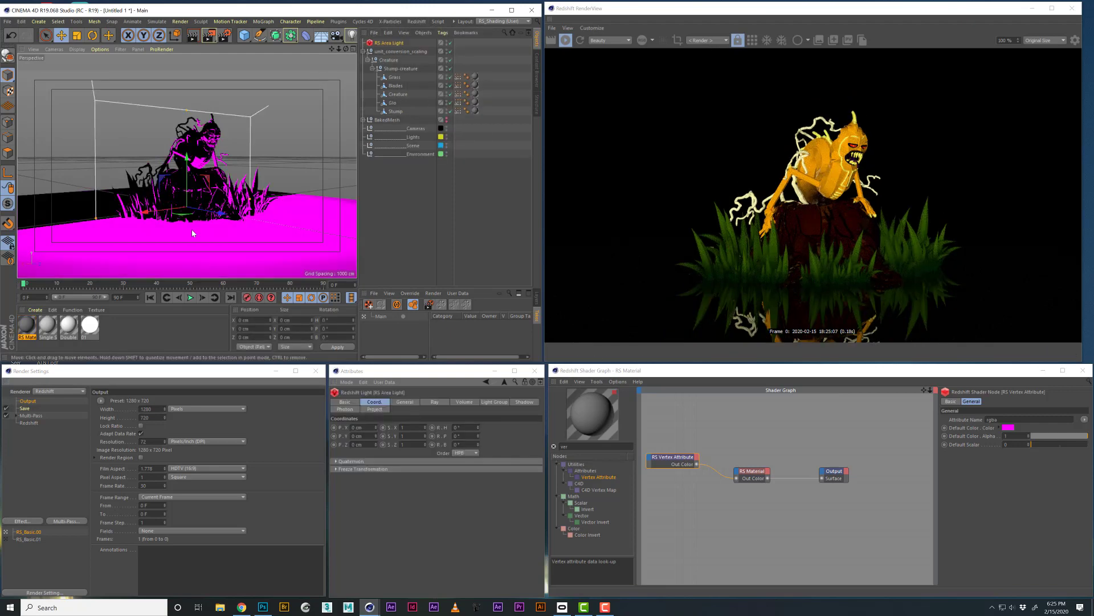
pyautogui.scroll(-2, 200, 210)
pyautogui.press('r')
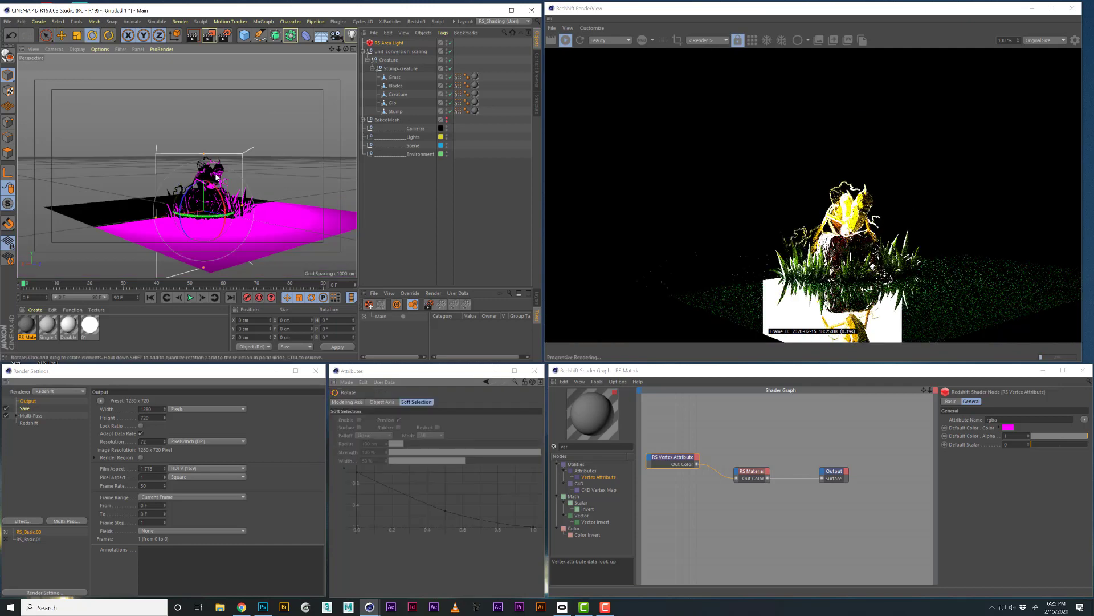
pyautogui.moveTo(216, 183); pyautogui.dragTo(206, 152)
pyautogui.press('e')
# - Rearrange the material, output and Vertex Attribute nodes, then select the RS Material
pyautogui.scroll(8, 209, 203)
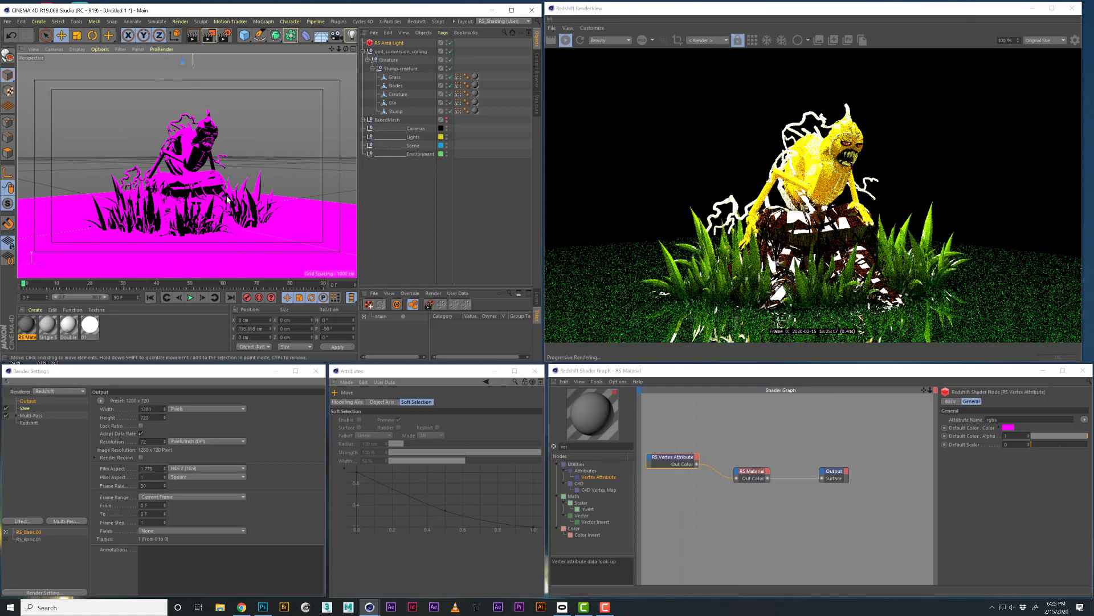
pyautogui.scroll(-2, 216, 197)
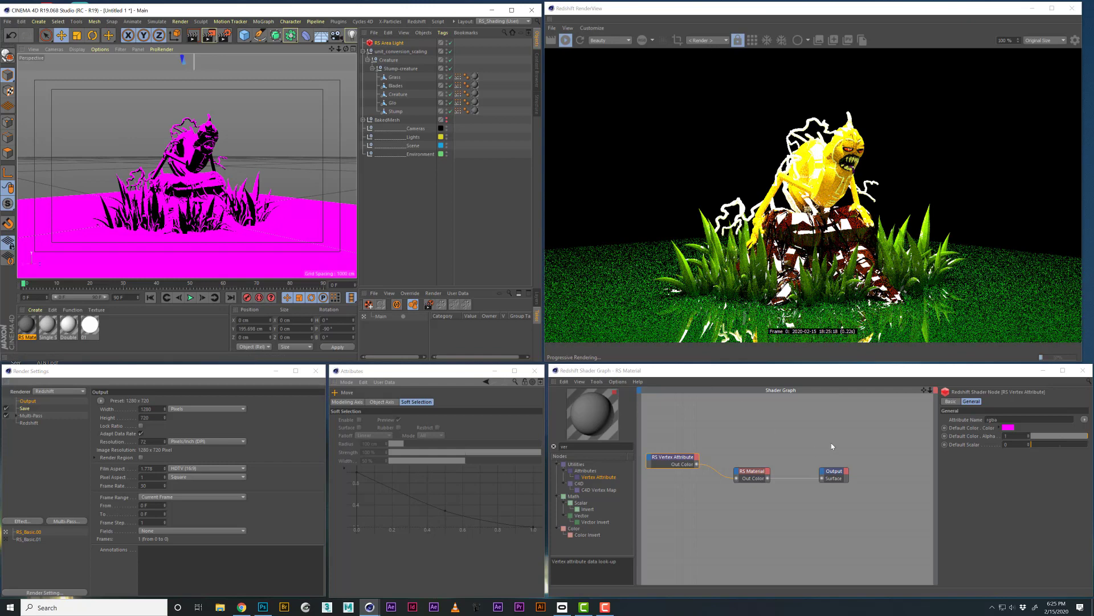
pyautogui.moveTo(830, 445); pyautogui.dragTo(794, 454)
pyautogui.moveTo(683, 461); pyautogui.dragTo(803, 451)
pyautogui.click(804, 451)
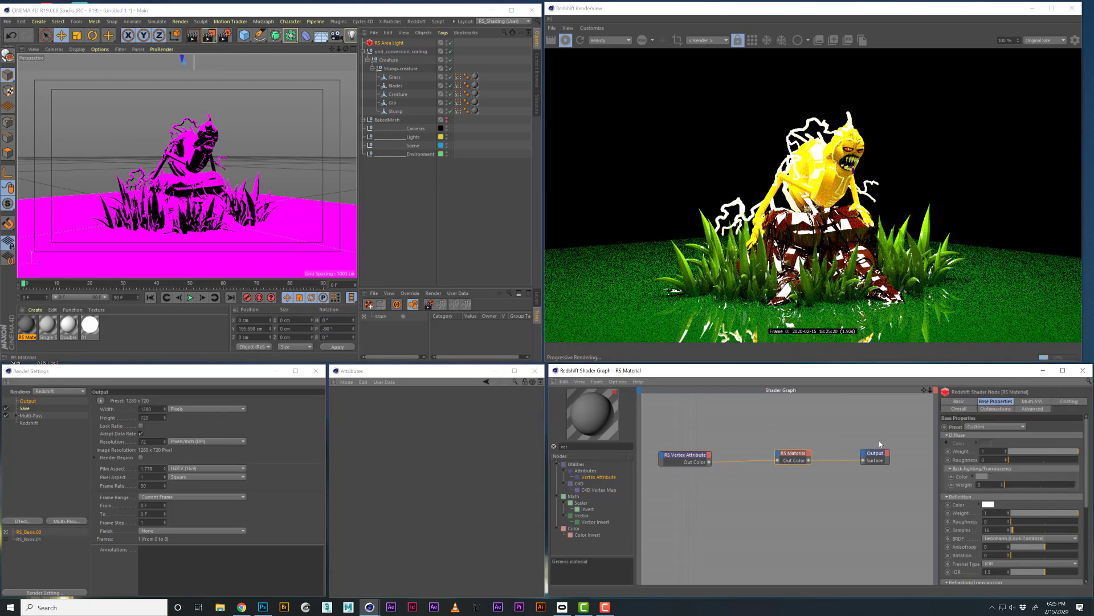
# - Set the RS Material's reflection weight to 0.022 and roughness to 0.634
pyautogui.click(1017, 513)
pyautogui.moveTo(1065, 521); pyautogui.dragTo(1054, 521)
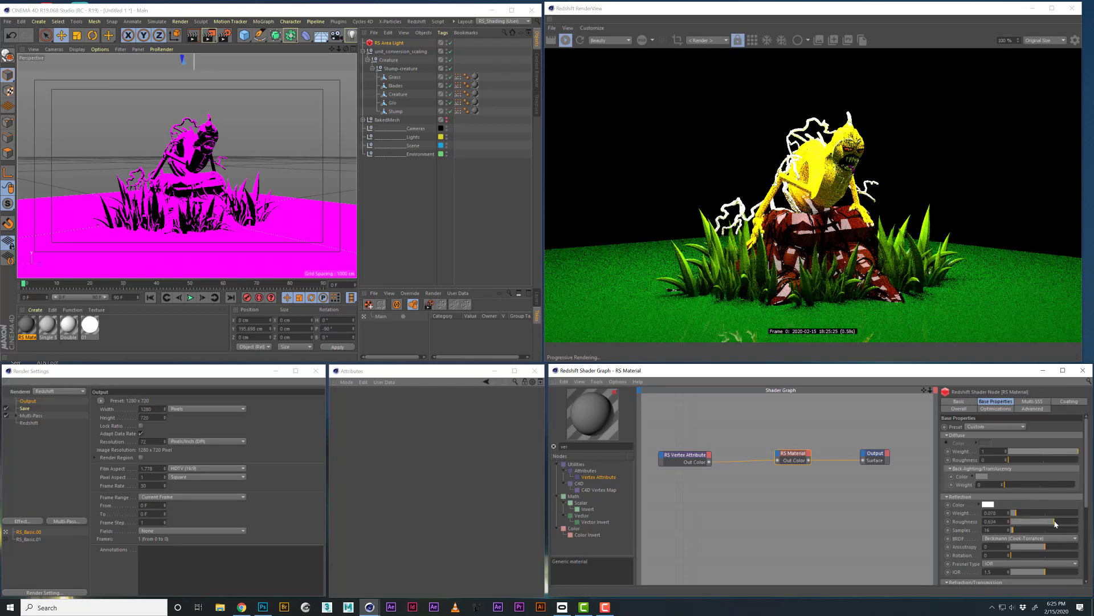
pyautogui.click(1013, 514)
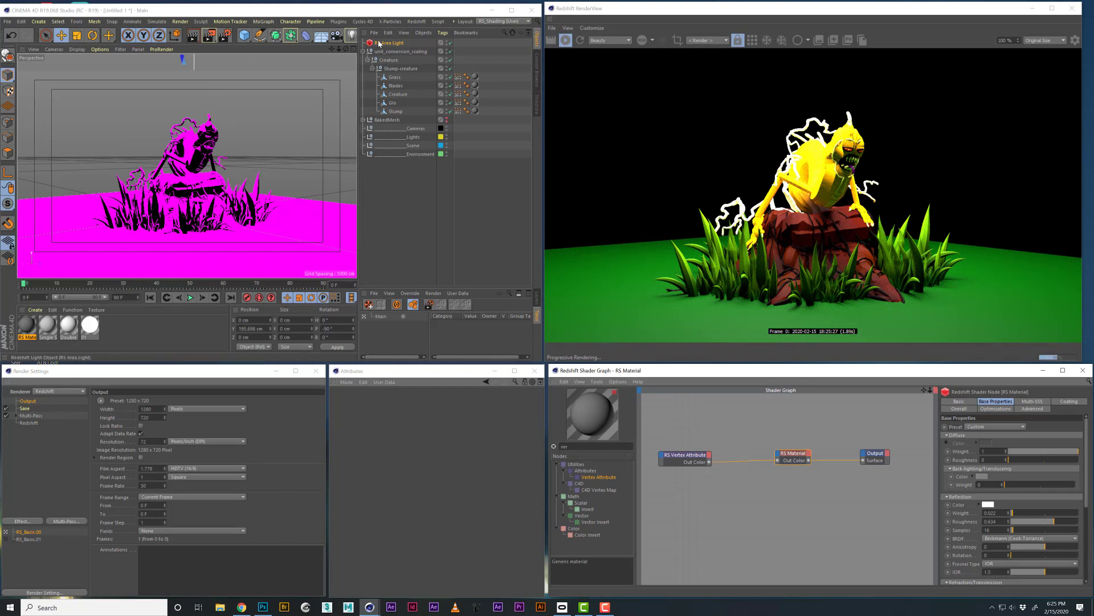
# - Set the RS Area Light's intensity multiplier to 5 in its General settings
pyautogui.click(403, 406)
pyautogui.click(404, 402)
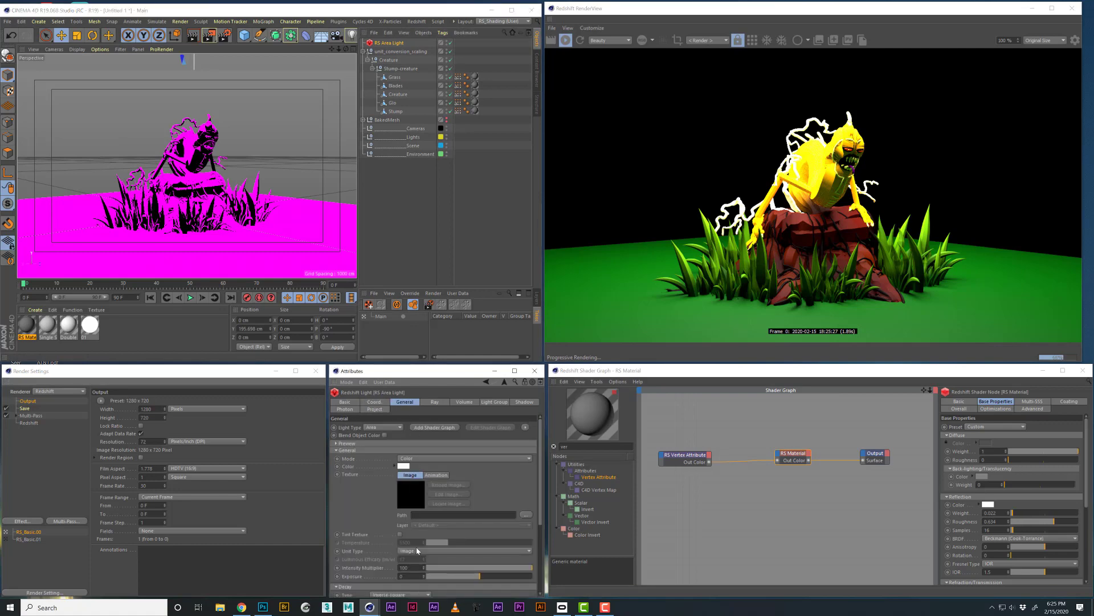
pyautogui.click(413, 566)
pyautogui.write('10')
pyautogui.press('Return')
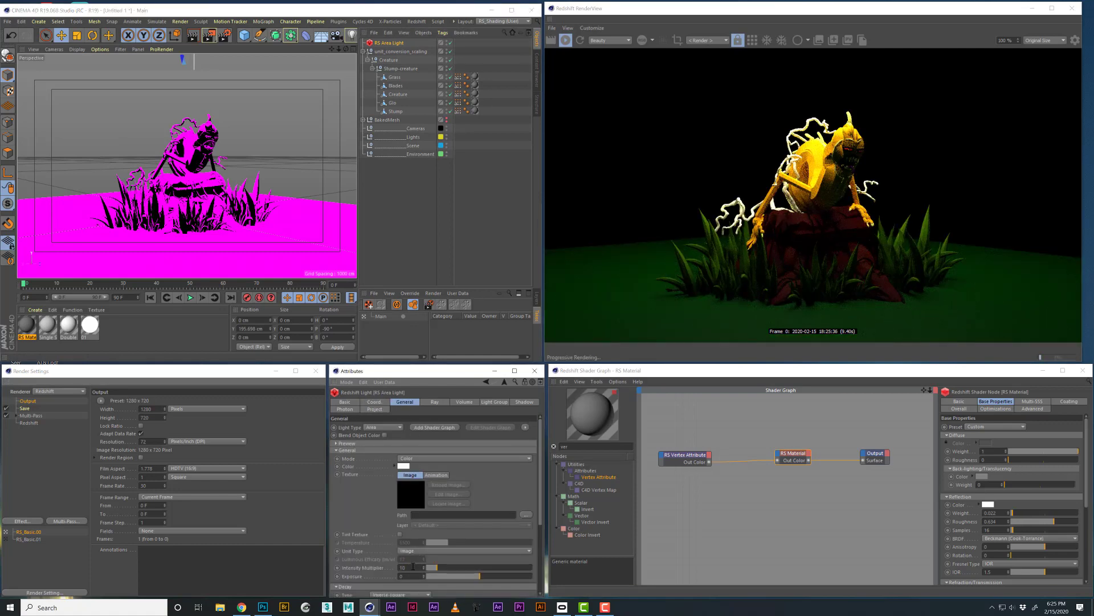
pyautogui.write('5')
pyautogui.press('Return')
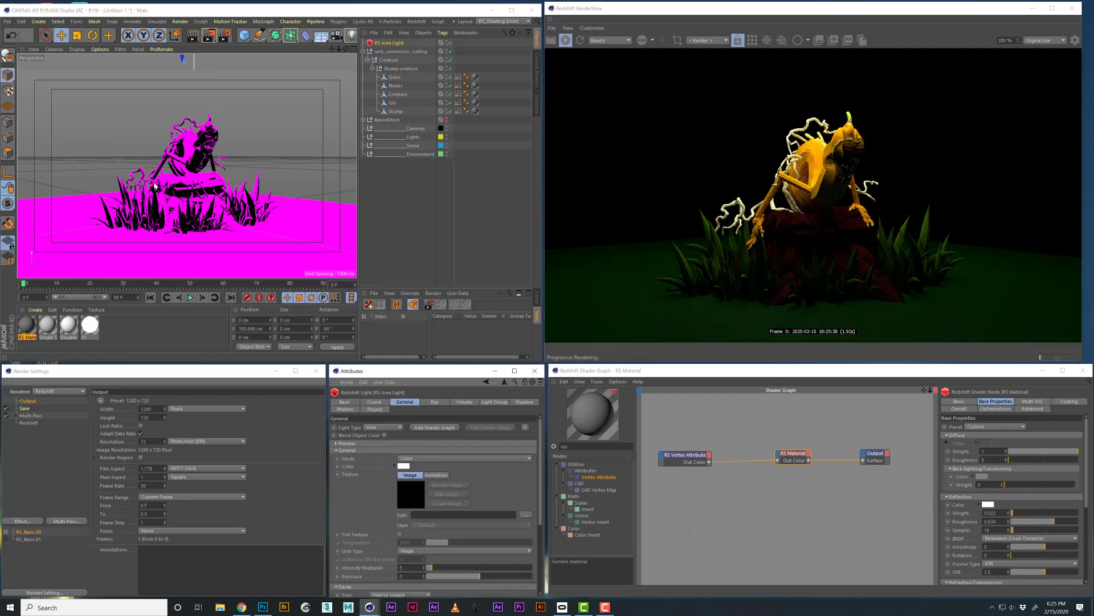
pyautogui.scroll(-2, 214, 188)
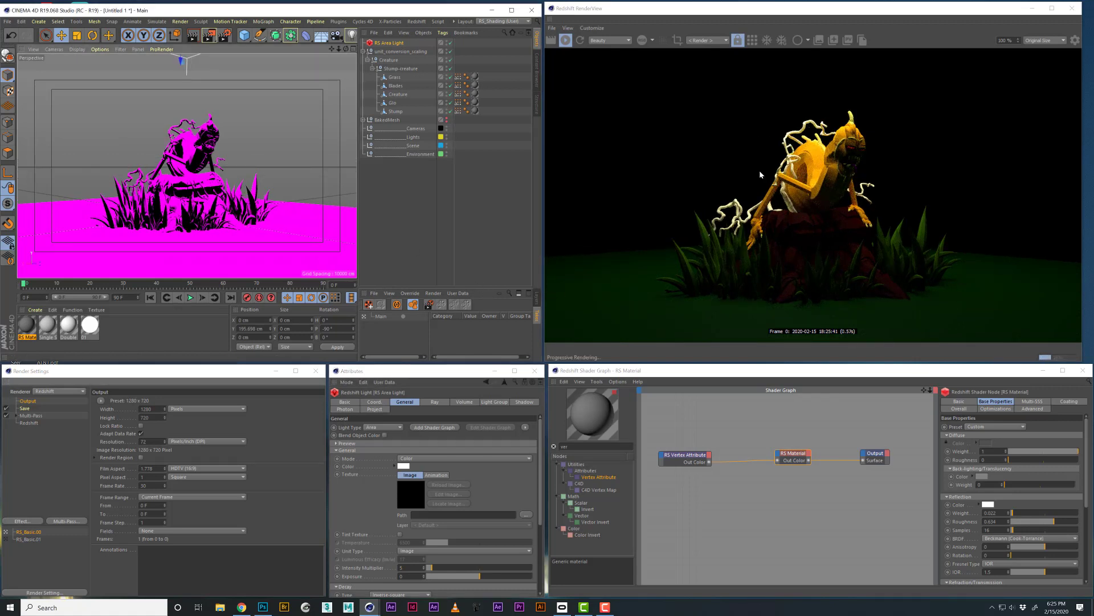
# - Rename the material to 02, duplicate it as 03, and apply 03 to the Glo object
pyautogui.click(27, 327)
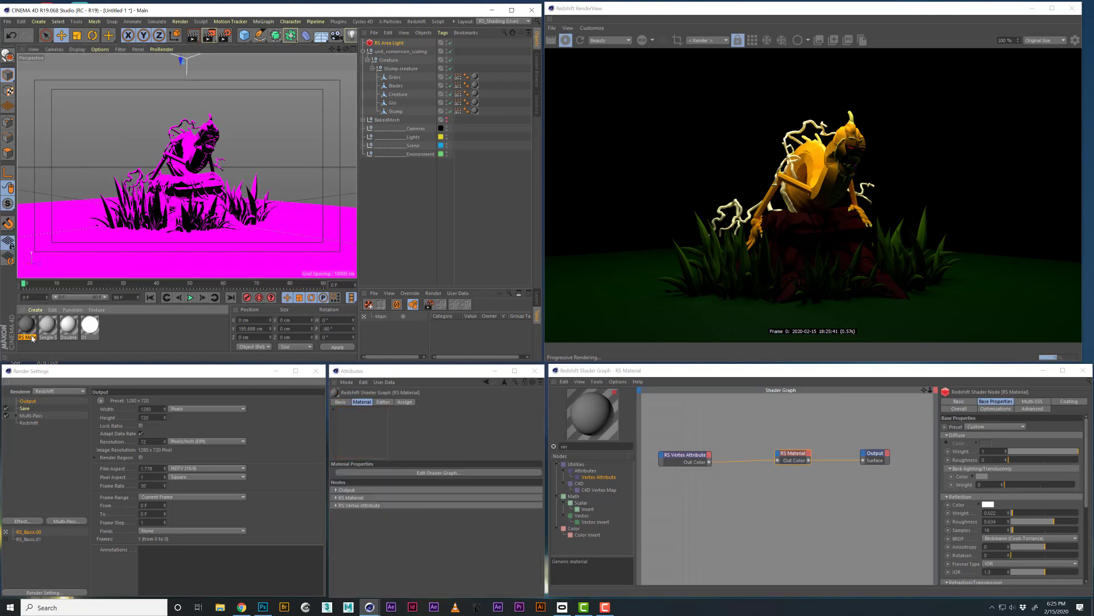
pyautogui.click(32, 338)
pyautogui.write('02')
pyautogui.press('Return')
pyautogui.keyDown('ctrl'); pyautogui.moveTo(33, 338); pyautogui.dragTo(52, 338); pyautogui.keyUp('ctrl')
pyautogui.click(51, 338)
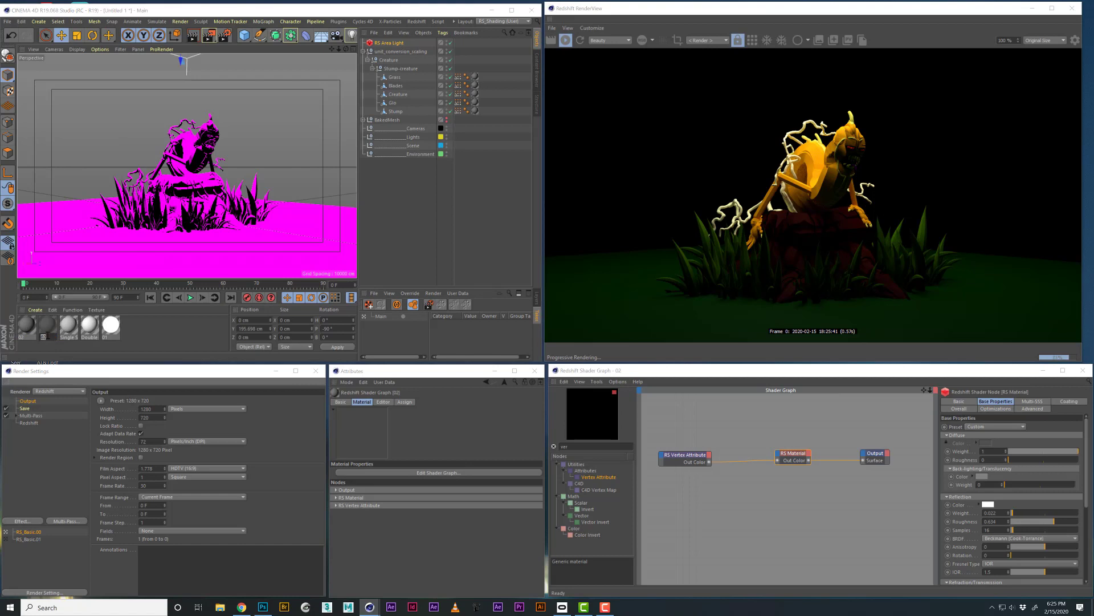
pyautogui.write('03')
pyautogui.press('Return')
pyautogui.moveTo(70, 324); pyautogui.dragTo(475, 104)
# - In material 03's shader graph, add an RS Color Layer node and wire Vertex Attribute into the material
pyautogui.doubleClick(475, 104)
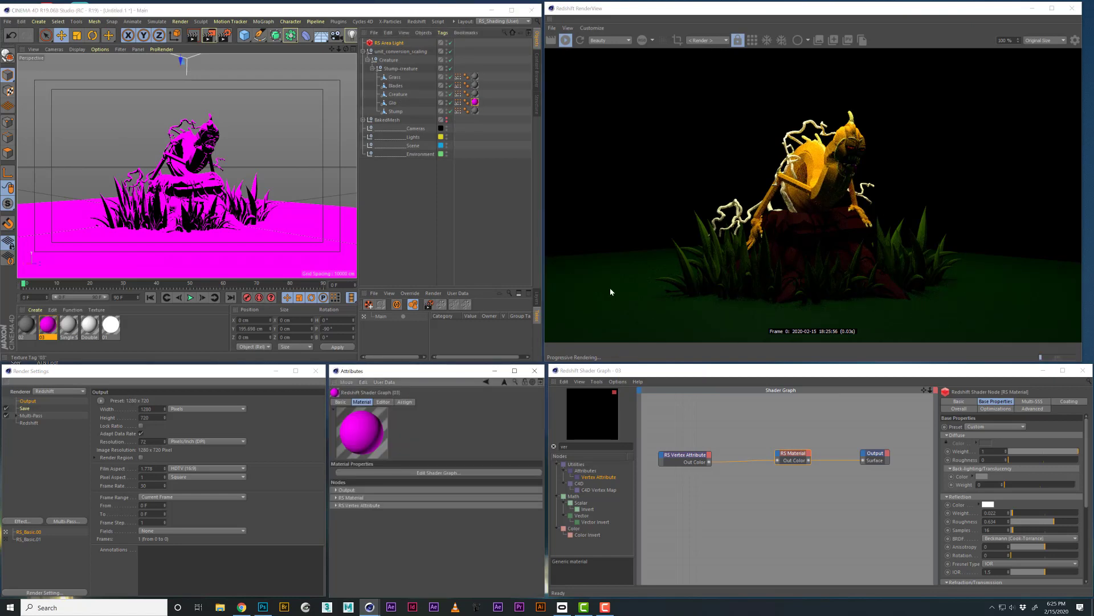
pyautogui.moveTo(664, 465); pyautogui.dragTo(660, 455)
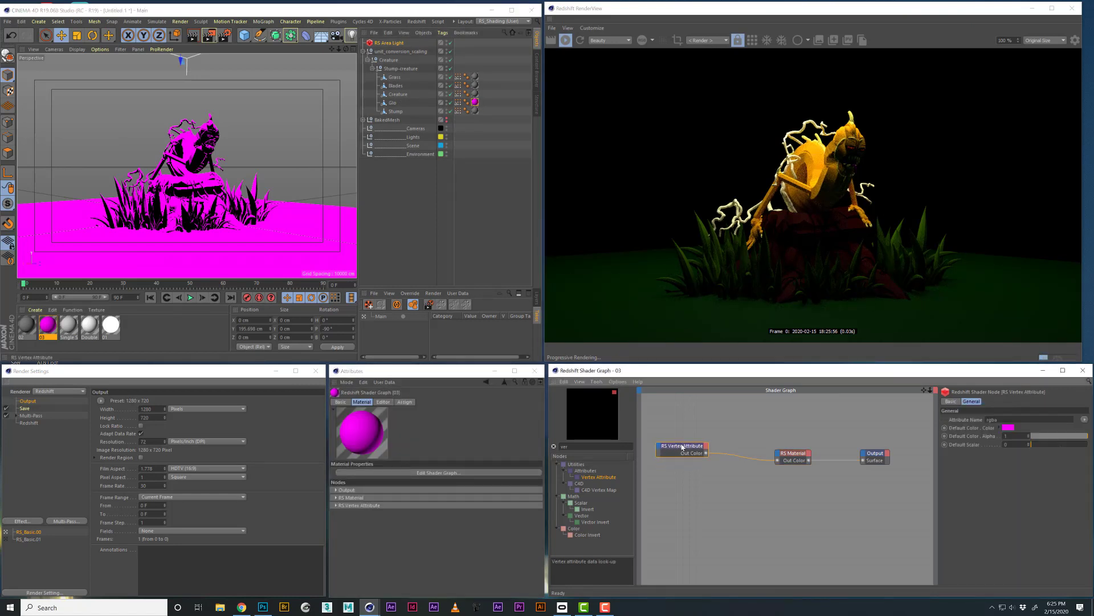
pyautogui.click(597, 448)
pyautogui.write('colo')
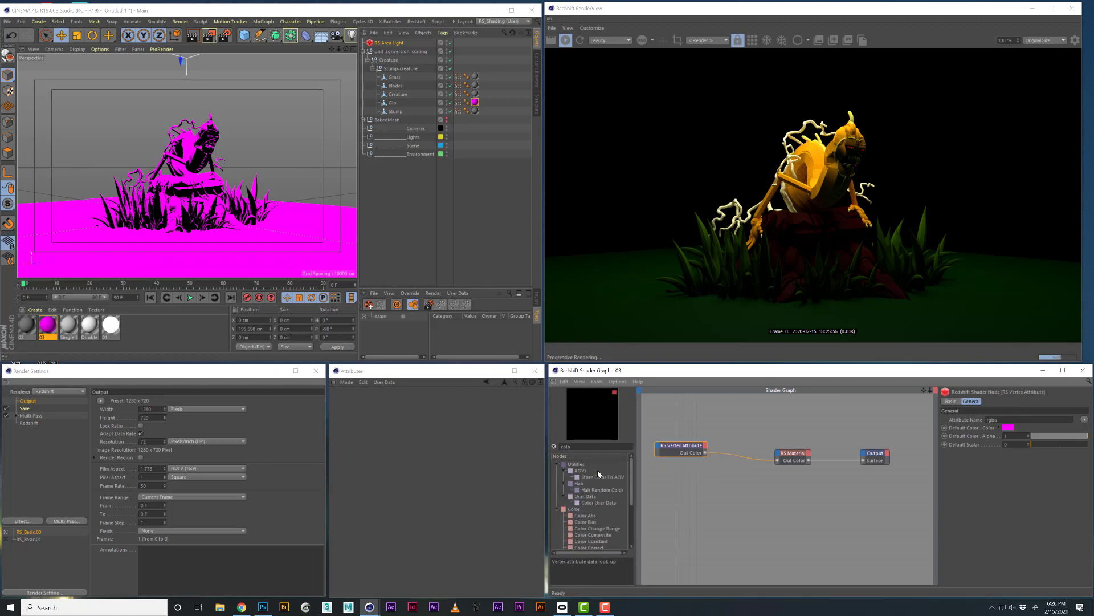
pyautogui.write('r la')
pyautogui.moveTo(587, 471); pyautogui.dragTo(713, 492)
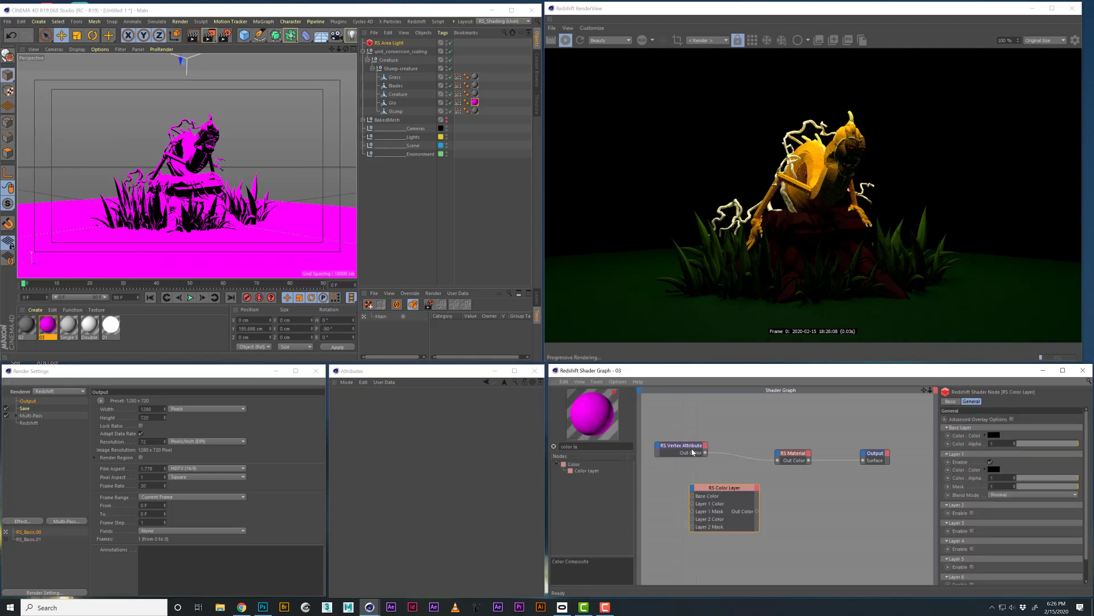
pyautogui.moveTo(687, 448); pyautogui.dragTo(678, 446)
pyautogui.moveTo(735, 491); pyautogui.dragTo(750, 489)
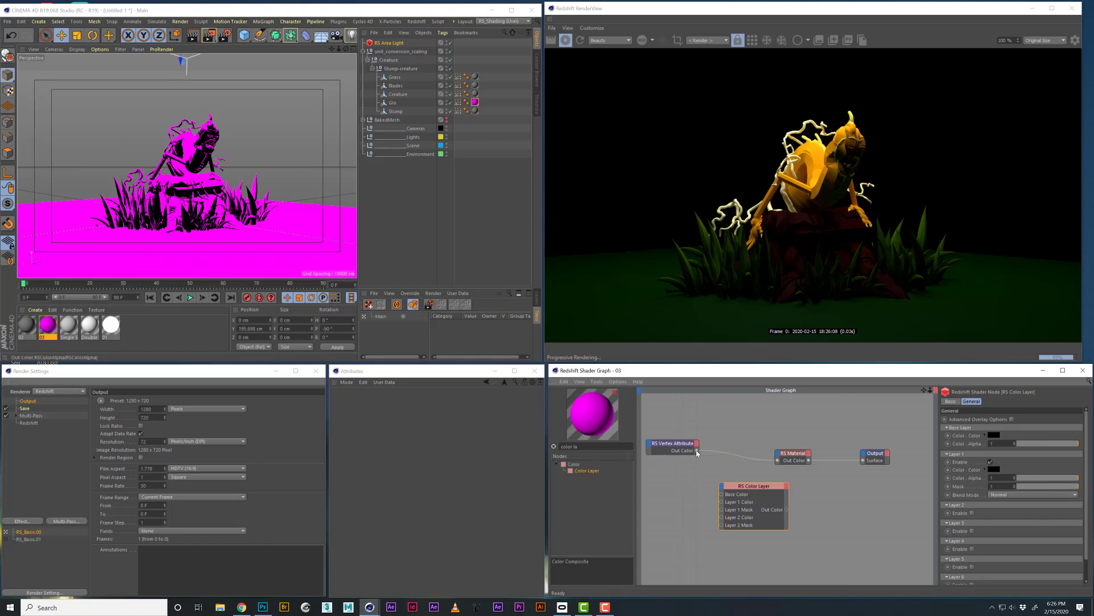
pyautogui.moveTo(769, 454); pyautogui.dragTo(779, 457)
# - Connect the vertex colour to an Overall port and set the RS Material's Emission Weight to 1
pyautogui.moveTo(855, 518)
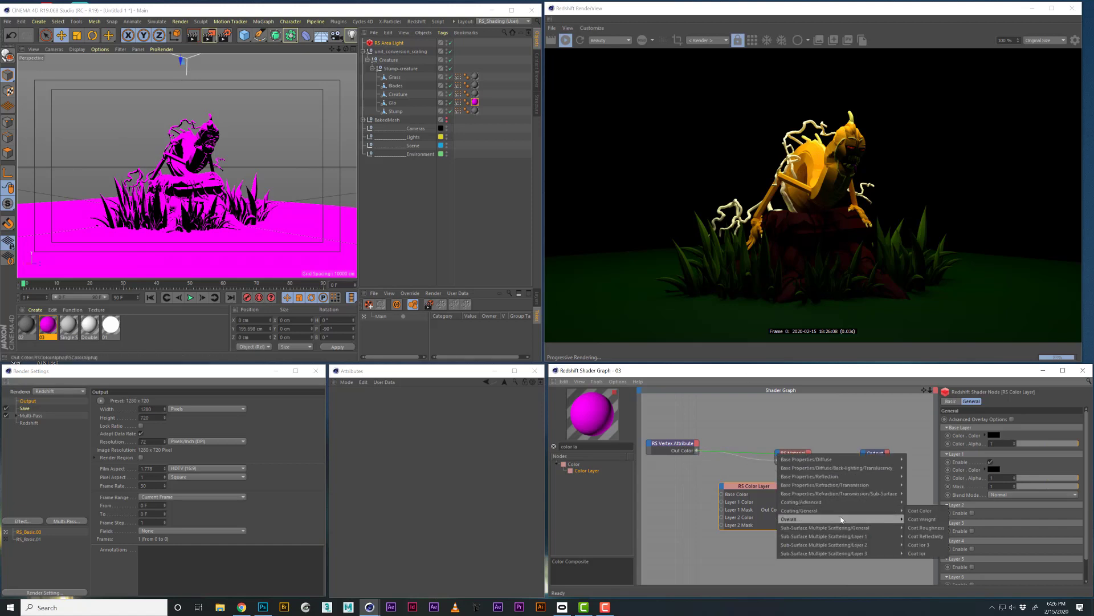
pyautogui.click(919, 519)
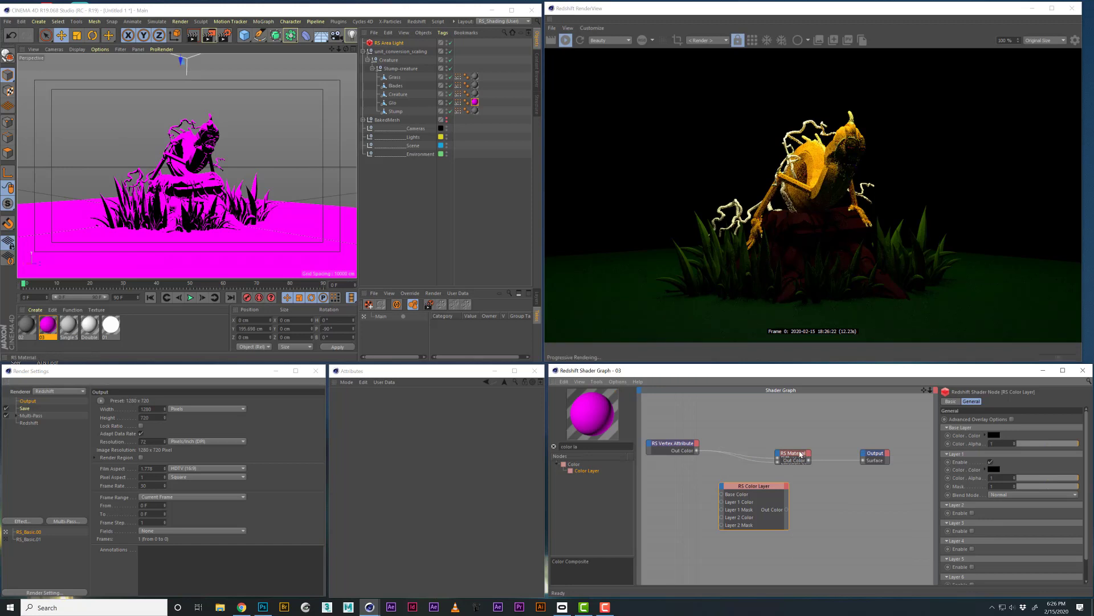
pyautogui.click(800, 454)
pyautogui.doubleClick(800, 454)
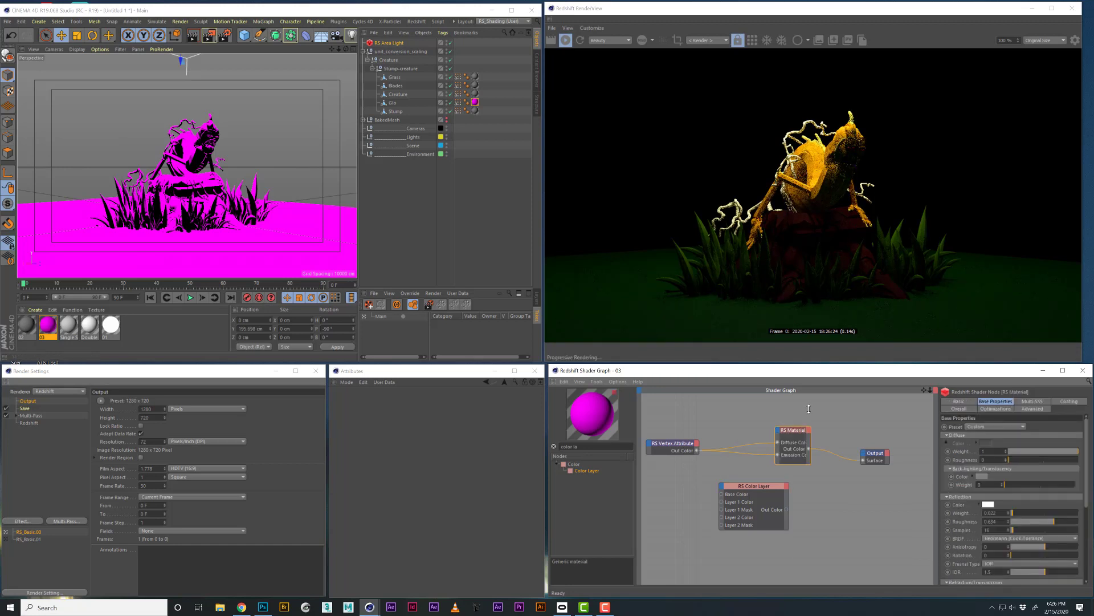
pyautogui.click(958, 409)
pyautogui.write('1')
pyautogui.press('Return')
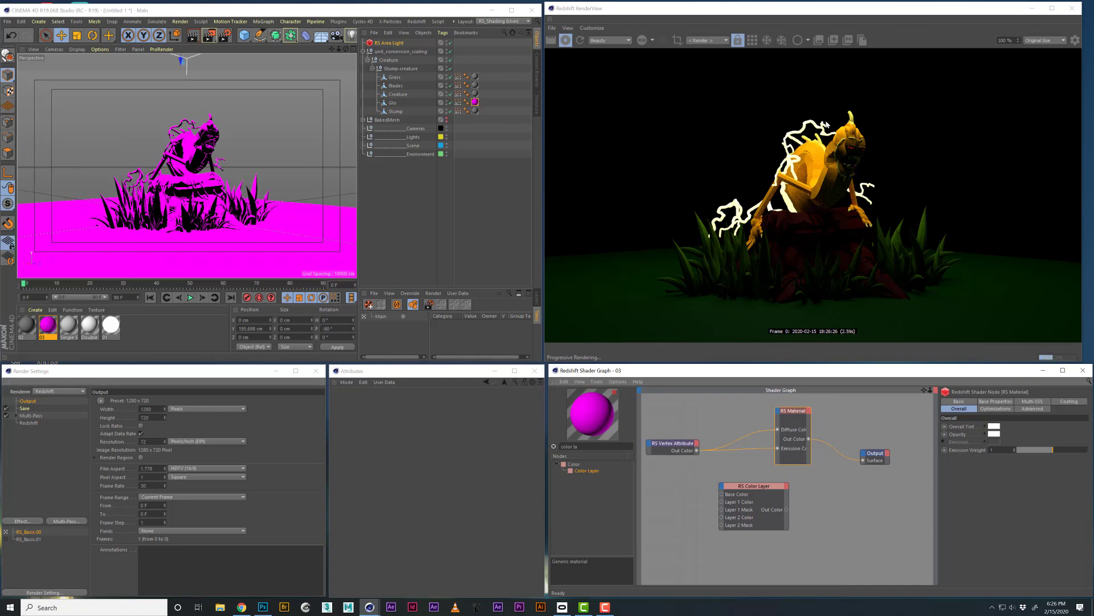
# - Assign material 03 to the Grass and other Stump-creature objects' texture tags
pyautogui.click(475, 93)
pyautogui.keyDown('shift'); pyautogui.click(475, 77); pyautogui.keyUp('shift')
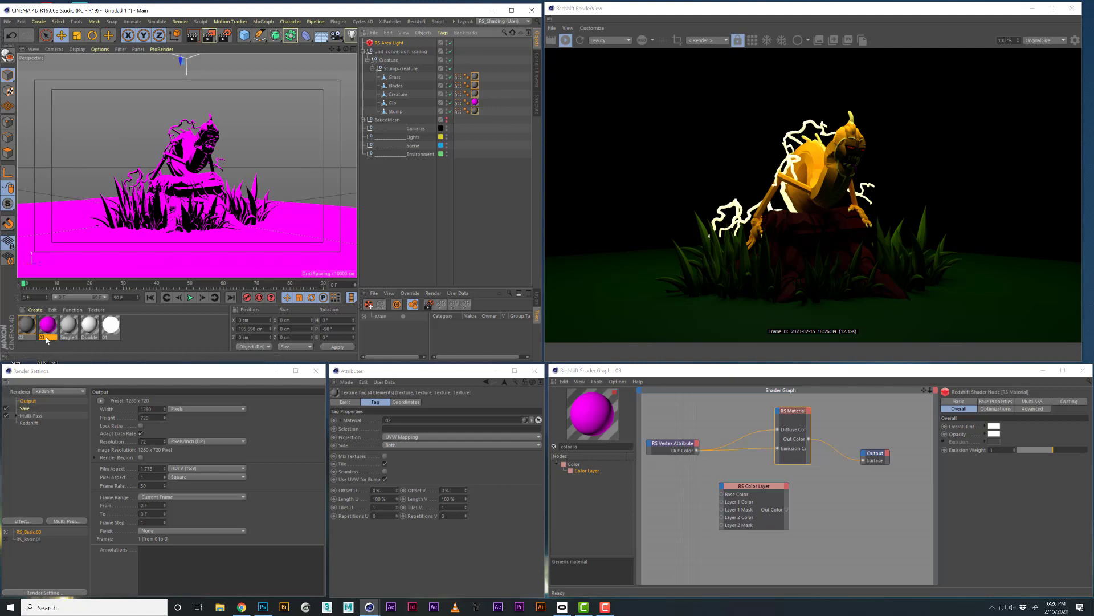
pyautogui.moveTo(48, 327); pyautogui.dragTo(387, 423)
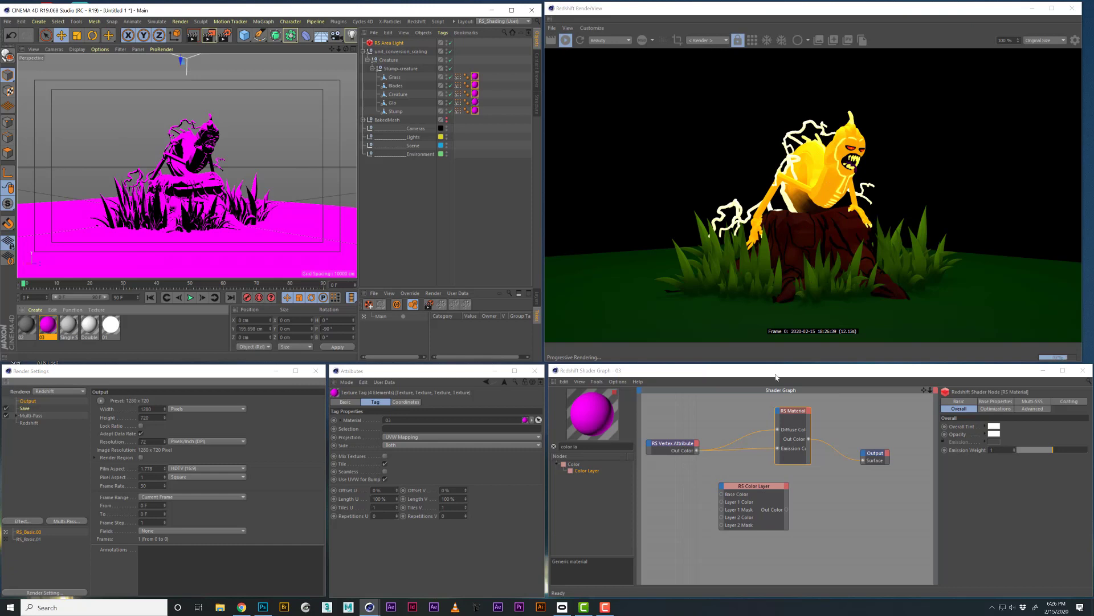
# - Add an RS AO node, layer it in Multiply mode over the vertex colour, and feed the Color Layer into the material
pyautogui.doubleClick(567, 446)
pyautogui.write('ao')
pyautogui.press('BackSpace')
pyautogui.press('BackSpace')
pyautogui.press('BackSpace')
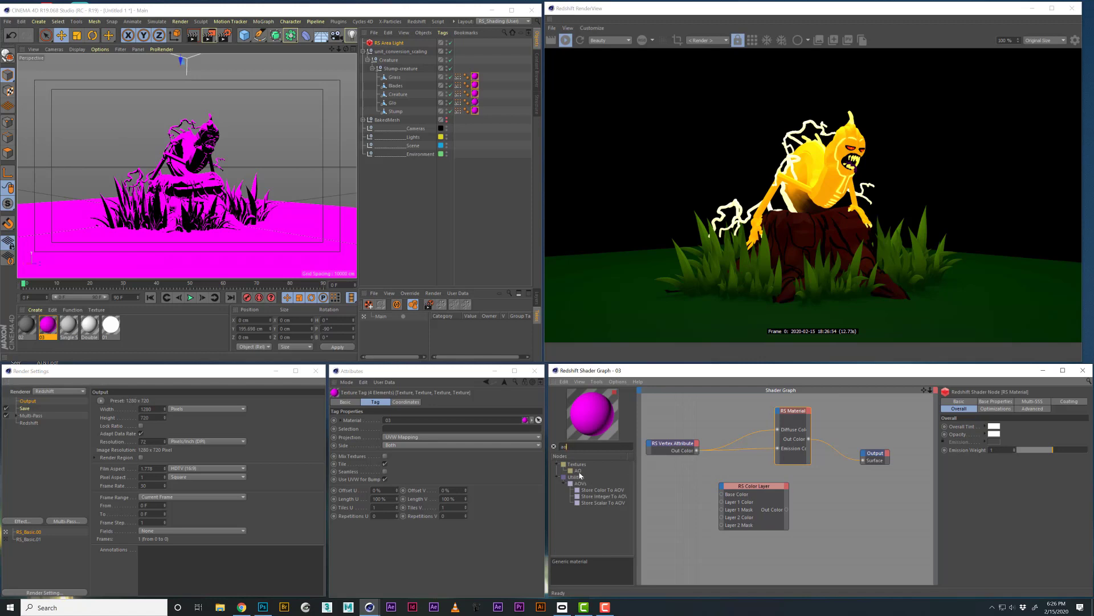
pyautogui.moveTo(579, 473); pyautogui.dragTo(657, 491)
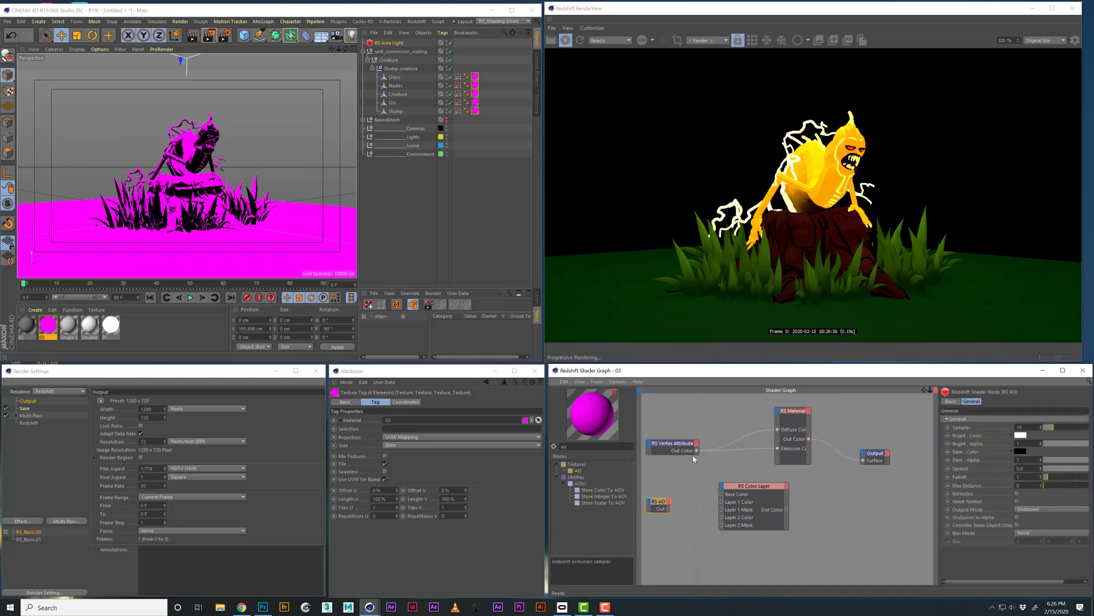
pyautogui.moveTo(696, 451); pyautogui.dragTo(765, 483)
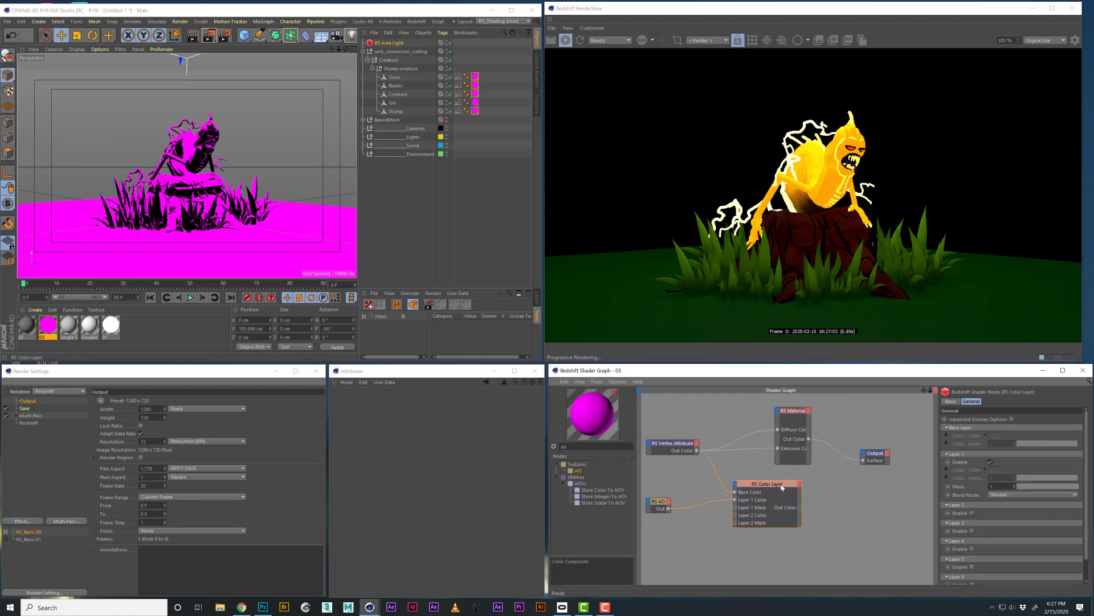
pyautogui.click(1003, 494)
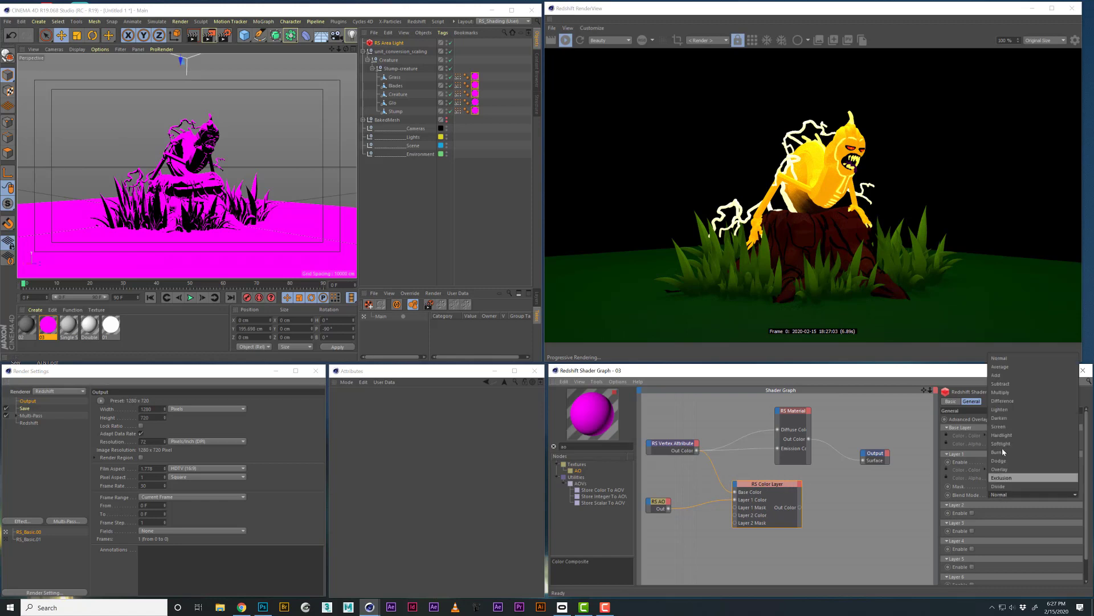
pyautogui.click(1004, 393)
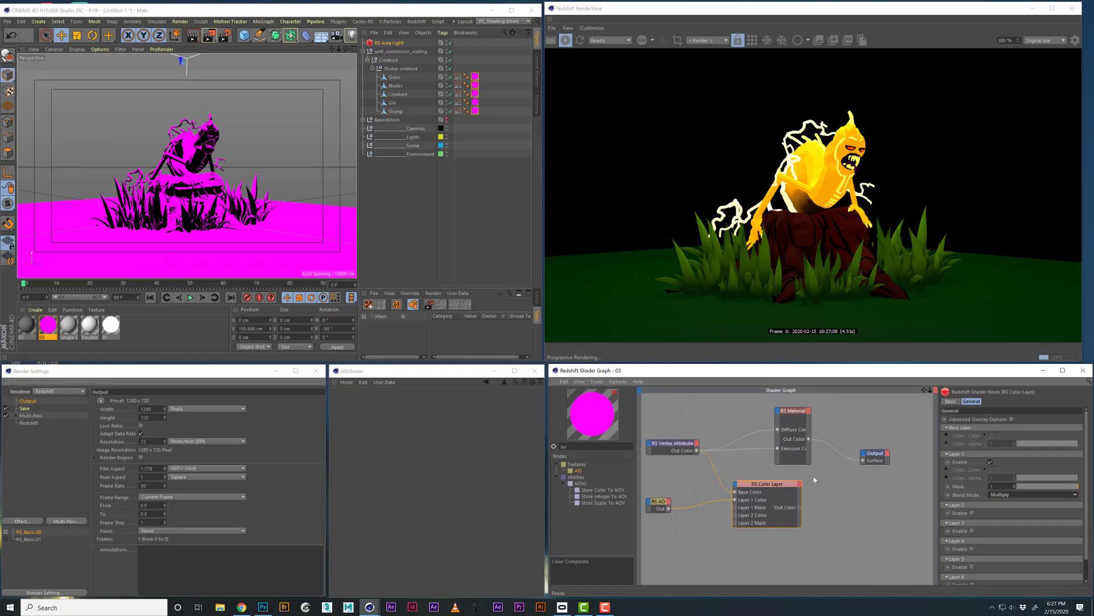
pyautogui.moveTo(799, 507); pyautogui.dragTo(778, 449)
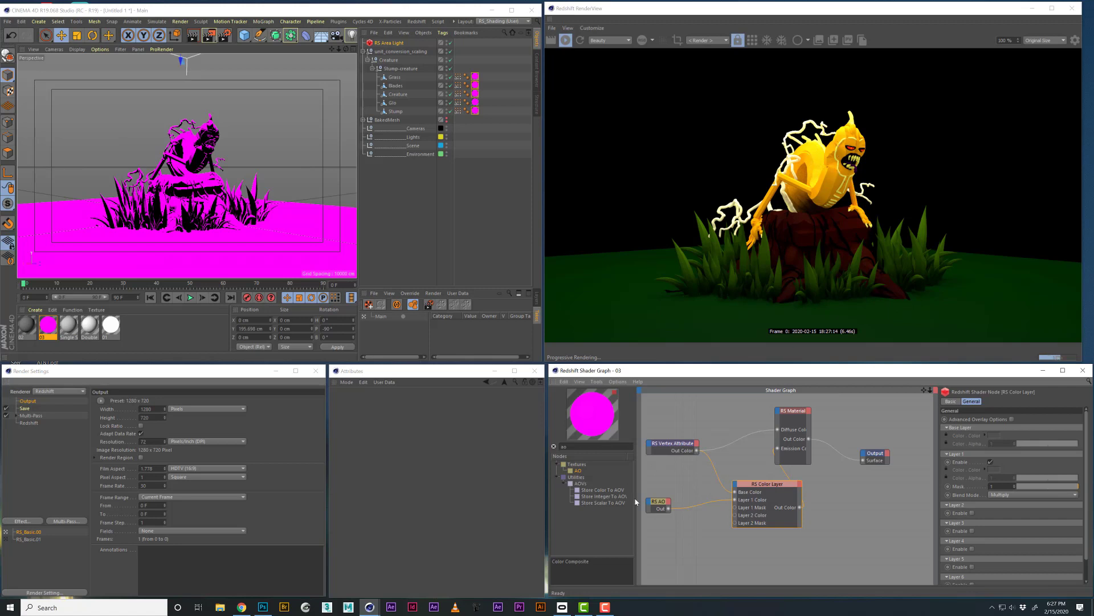
# - Set the AO node's Spread to 0.1
pyautogui.moveTo(661, 502); pyautogui.dragTo(664, 487)
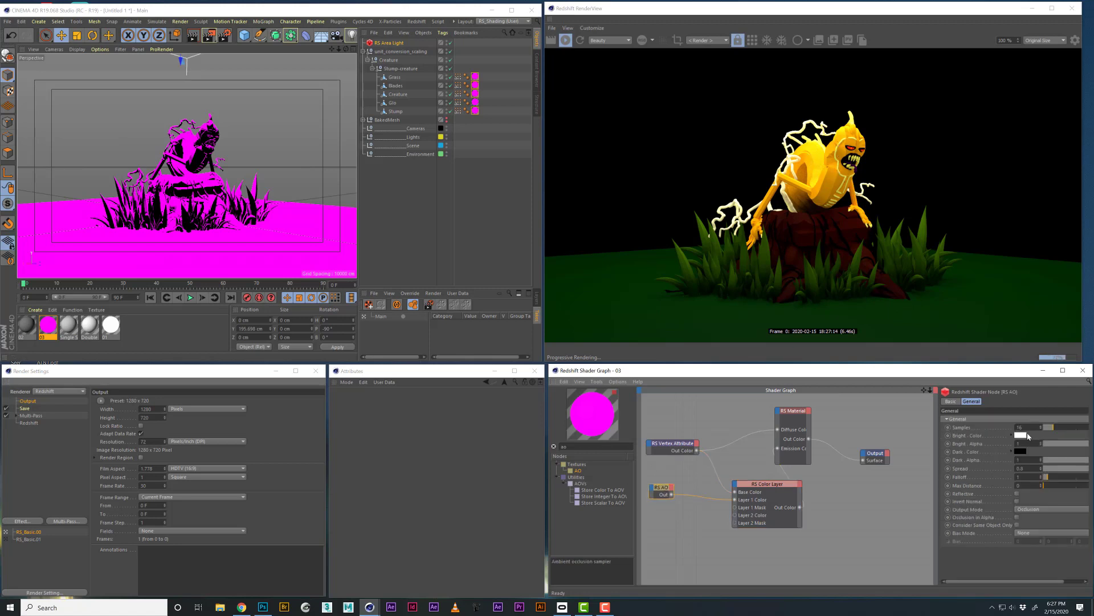
pyautogui.click(1029, 468)
pyautogui.write('1')
pyautogui.press('Return')
pyautogui.write('0.1')
pyautogui.press('Return')
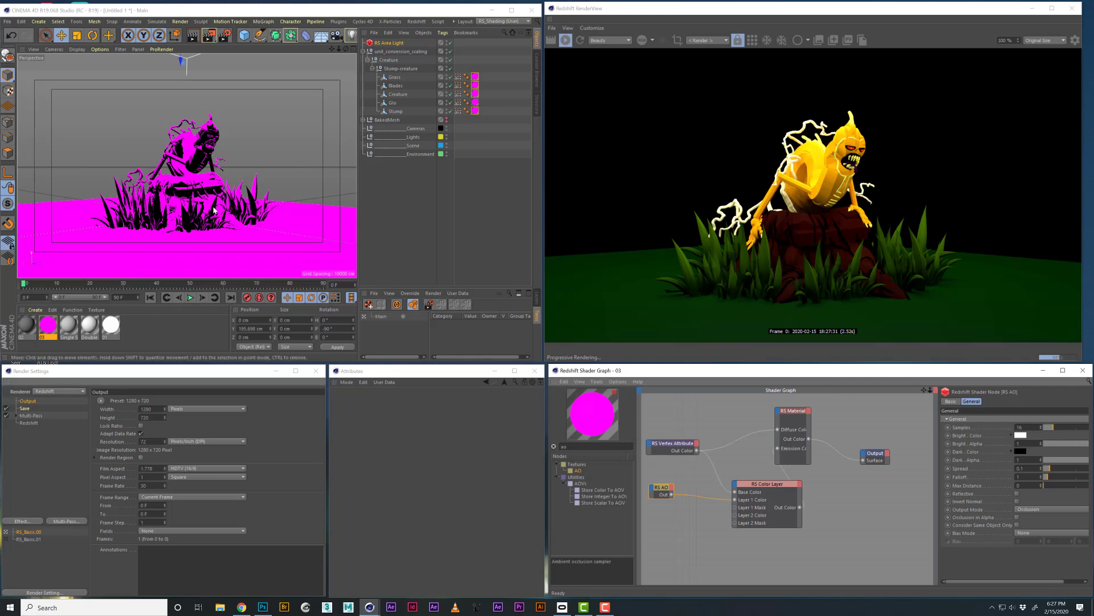
# - Assign material 02 to Grass, Blades and Creature, and dim the area light to intensity 1
pyautogui.keyDown('alt'); pyautogui.moveTo(235, 227); pyautogui.dragTo(220, 211); pyautogui.keyUp('alt')
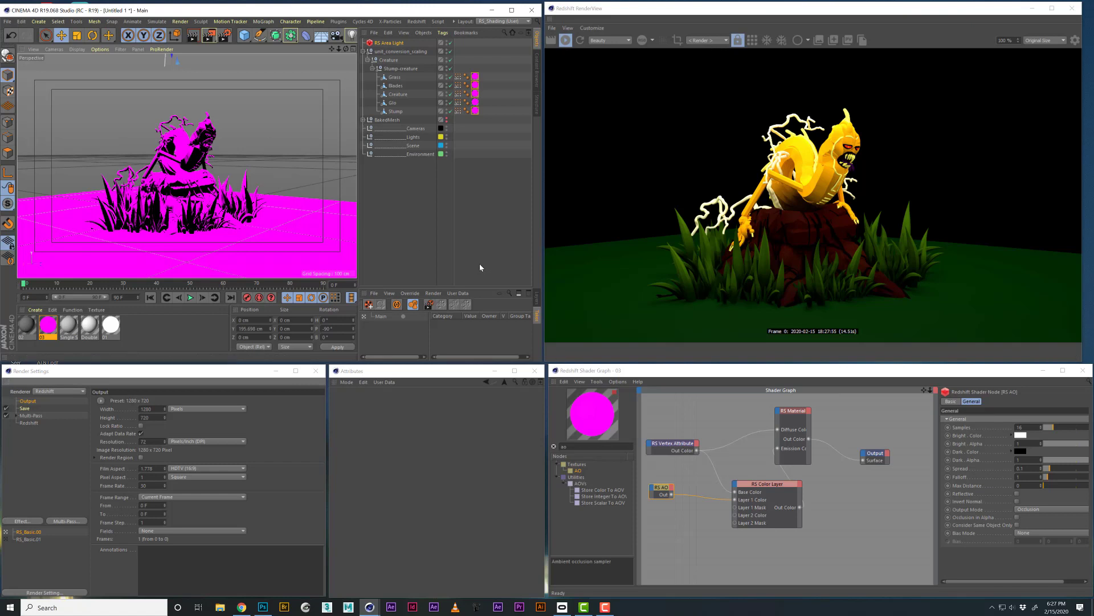
pyautogui.moveTo(42, 332); pyautogui.dragTo(477, 78)
pyautogui.moveTo(25, 334); pyautogui.dragTo(475, 86)
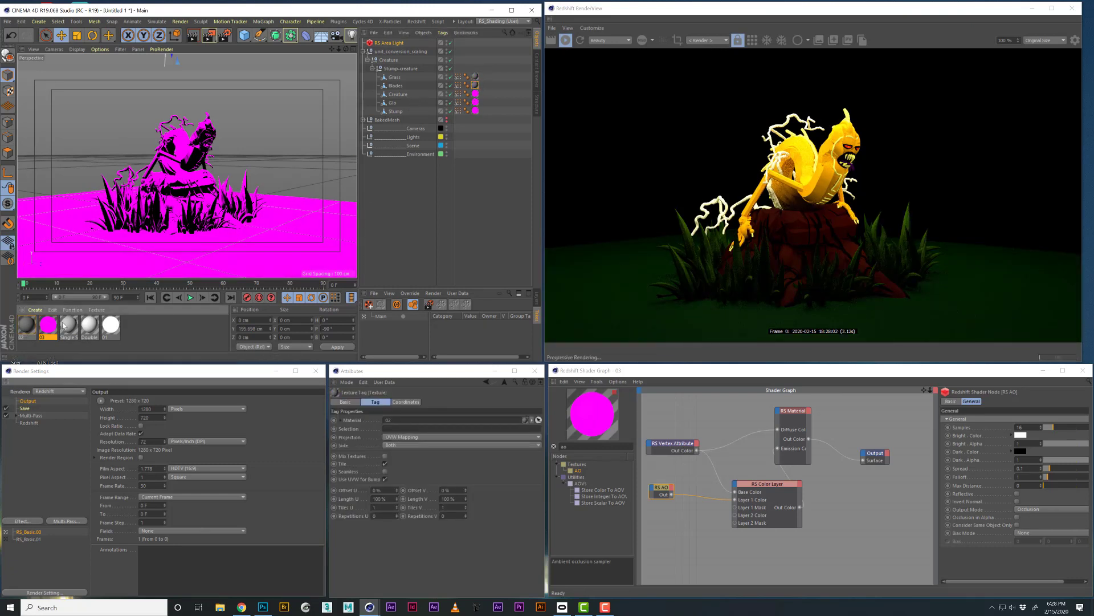
pyautogui.moveTo(476, 98); pyautogui.dragTo(476, 112)
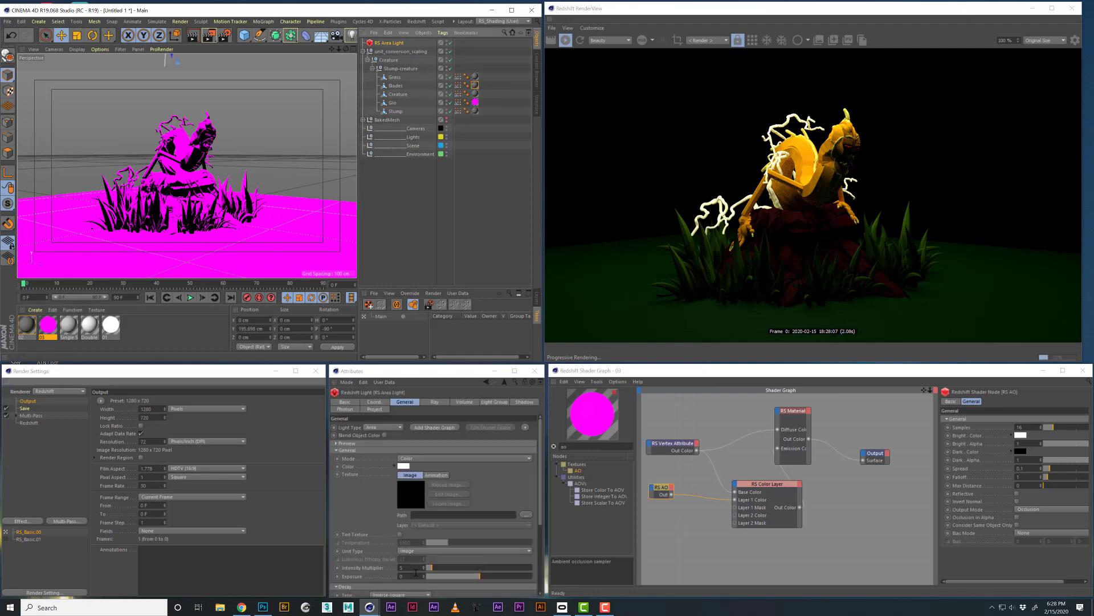
pyautogui.click(414, 568)
pyautogui.press('Return')
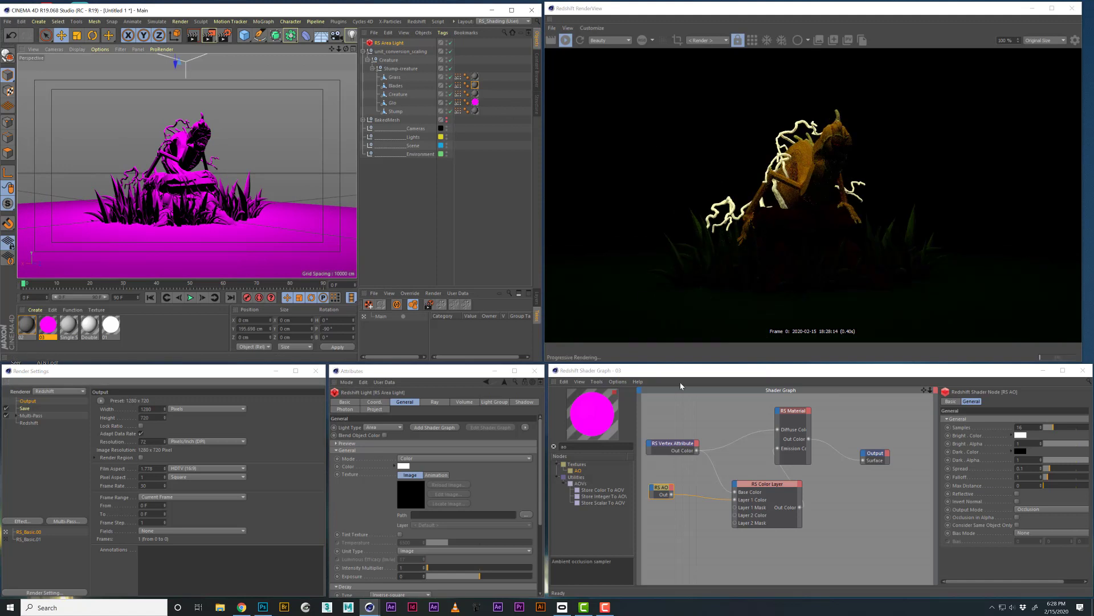
# - Raise material 03's Emission Weight to 10 on the Glo object
pyautogui.click(475, 102)
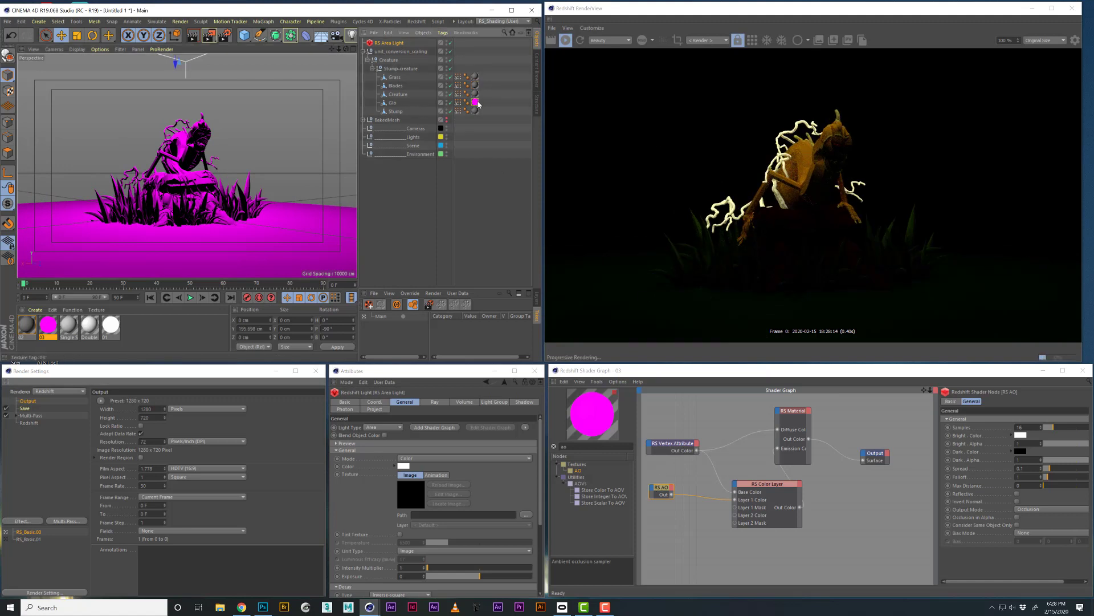
pyautogui.click(890, 472)
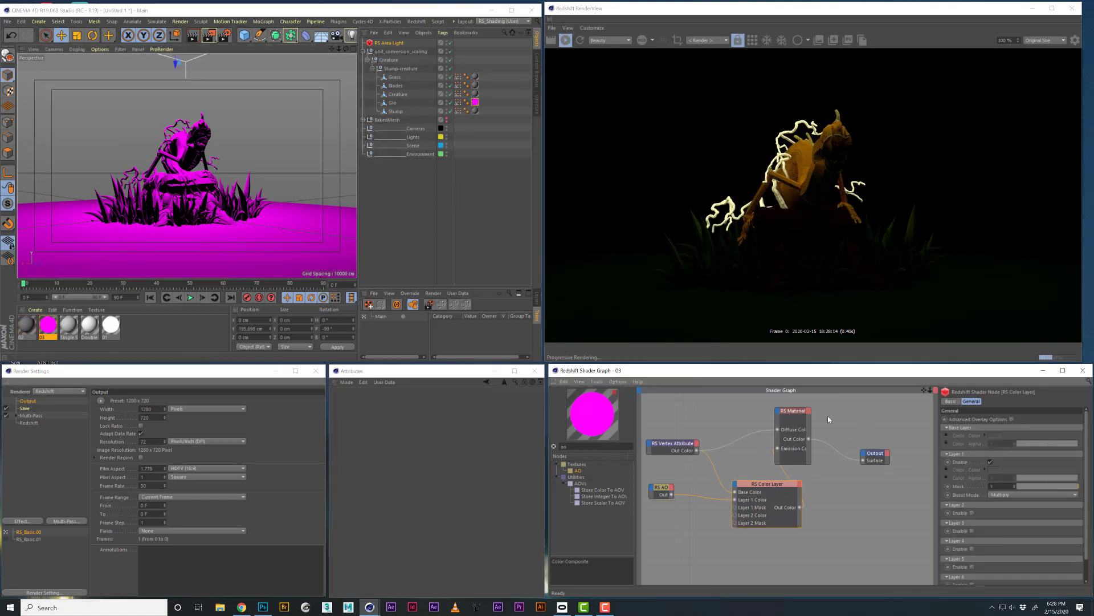
pyautogui.click(806, 413)
pyautogui.doubleClick(998, 449)
pyautogui.write('10')
pyautogui.press('Return')
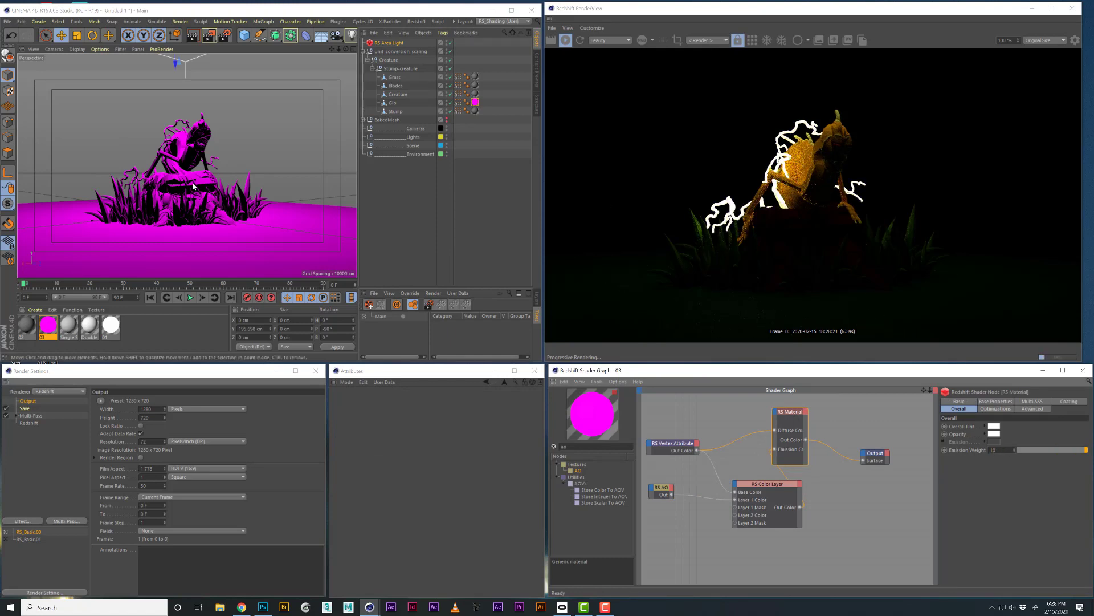
pyautogui.keyDown('alt'); pyautogui.moveTo(211, 195); pyautogui.dragTo(233, 172); pyautogui.keyUp('alt')
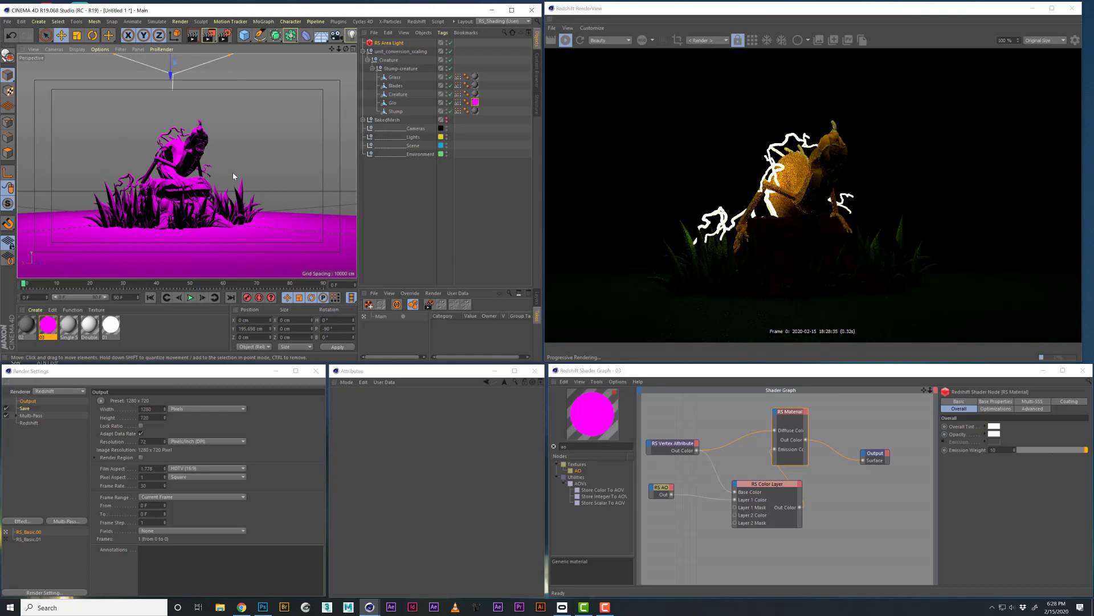